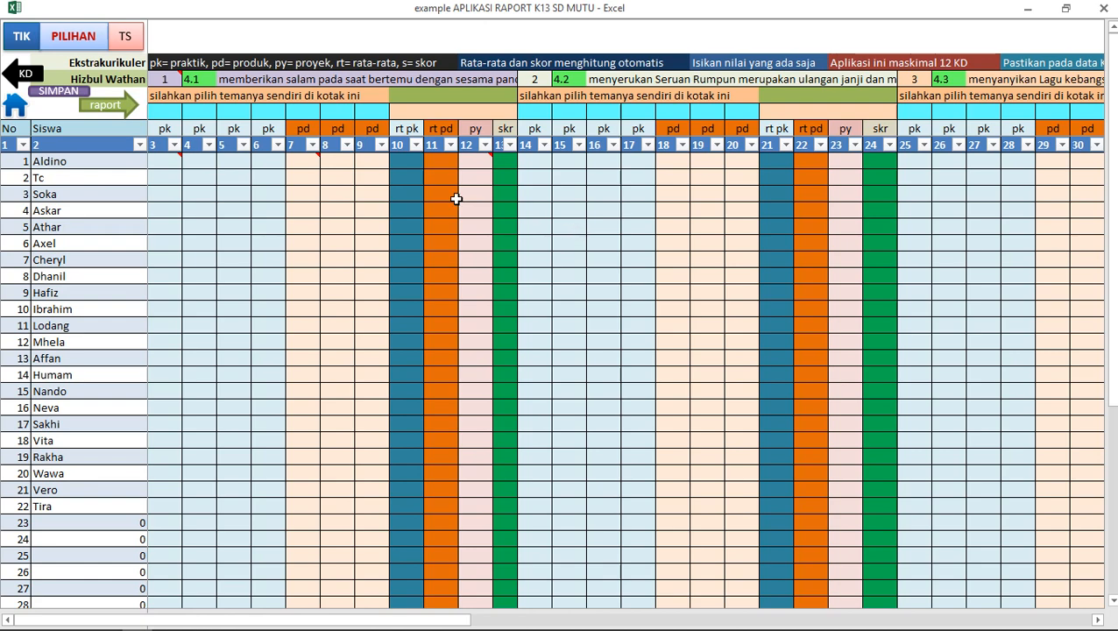
- Check the Hizbul Wathan KD list, return to its score sheet and look over the first KD blocks
left_click(27, 77)
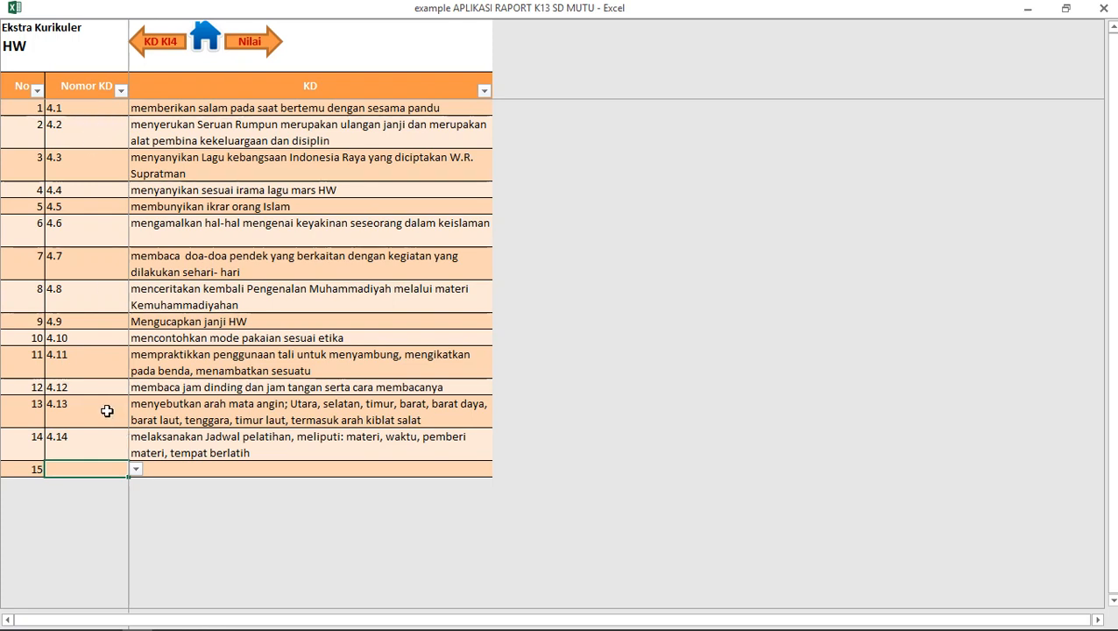
left_click(253, 42)
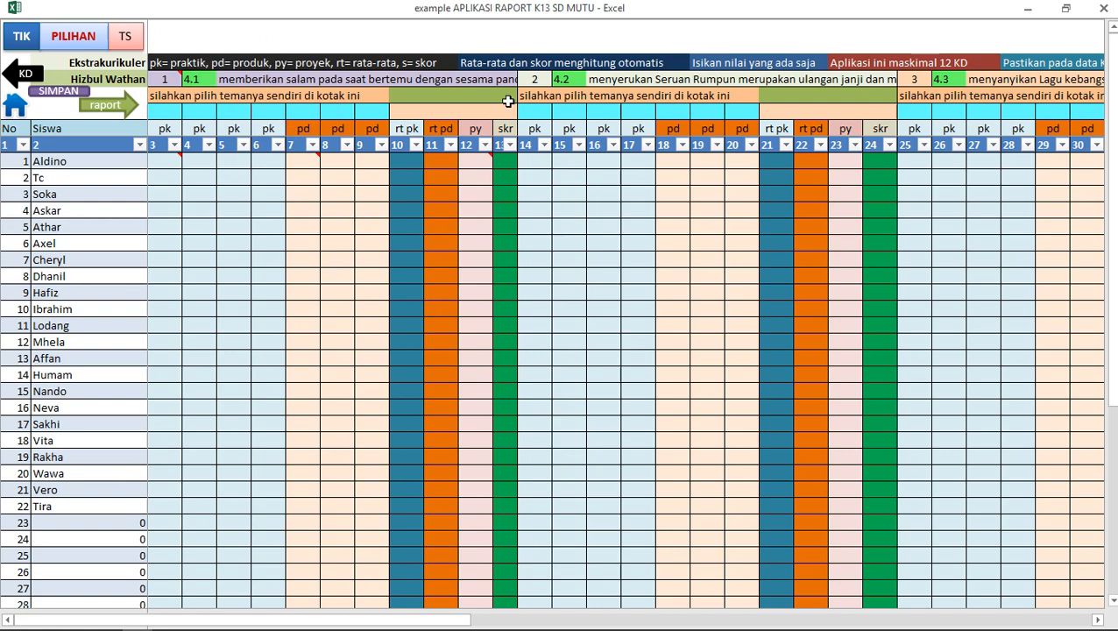
scroll(662, 90, "right", 3)
scroll(663, 90, "left", 3)
scroll(572, 93, "right", 6)
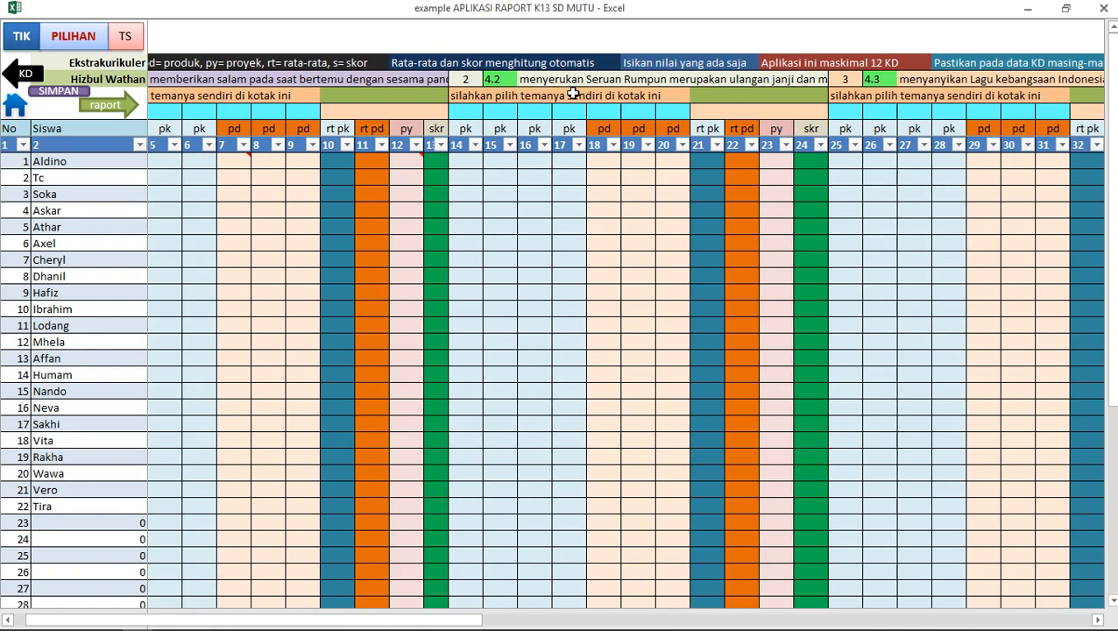
scroll(572, 93, "left", 6)
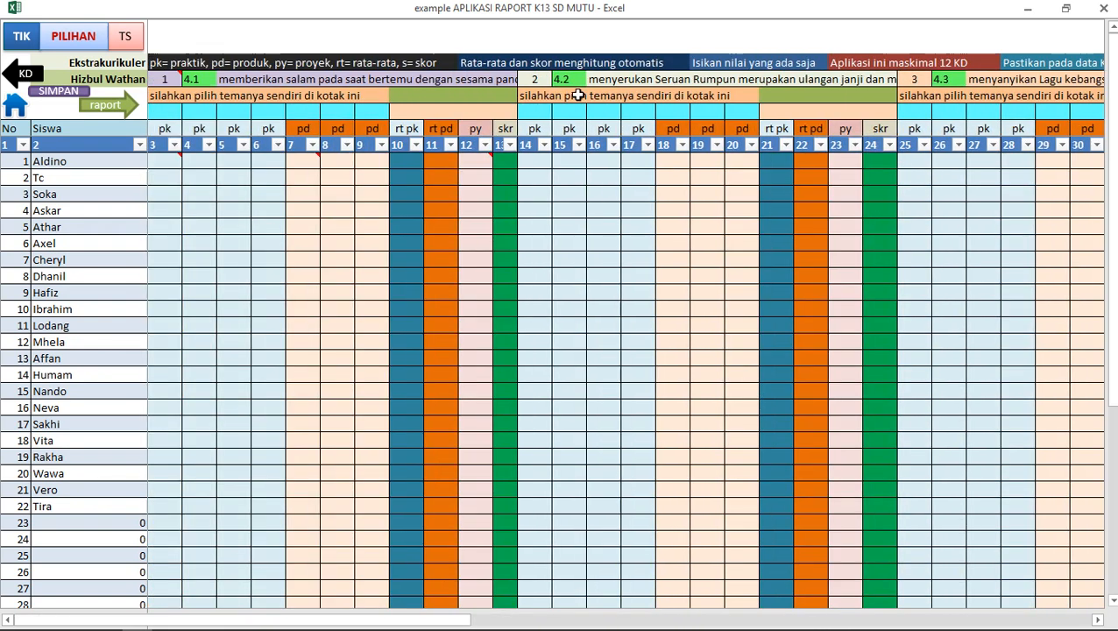
- Set the KD number of the third block on the Hizbul Wathan score sheet to 13
scroll(745, 92, "right", 2)
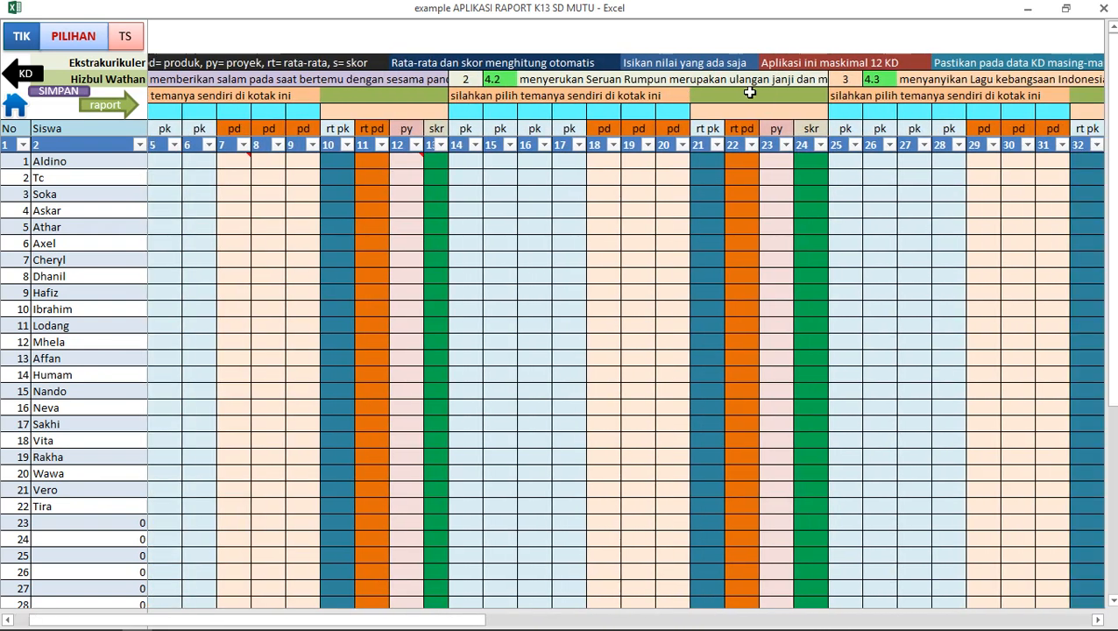
left_click(846, 80)
type("3")
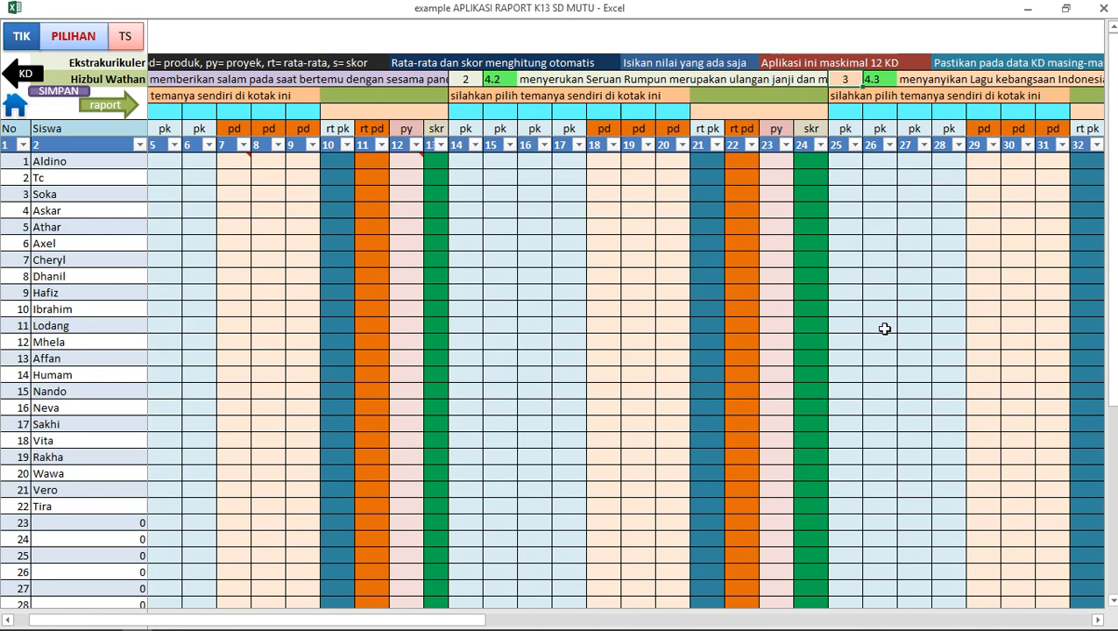
type("13")
key("Return")
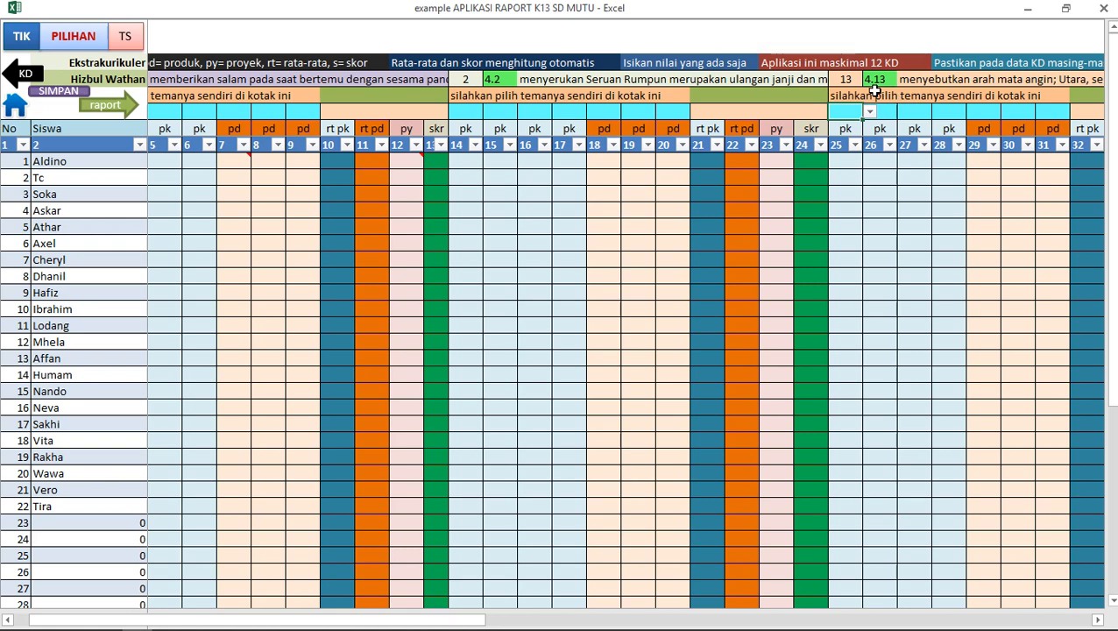
- Set the KD number of the first block on the Hizbul Wathan score sheet to 10
scroll(653, 201, "left", 2)
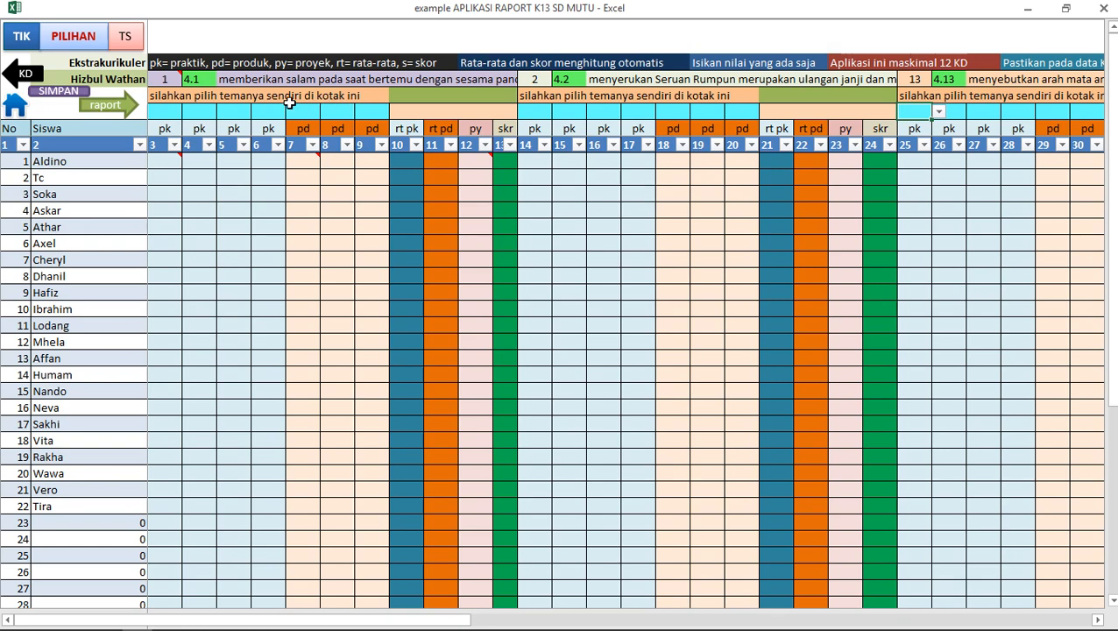
left_click(166, 79)
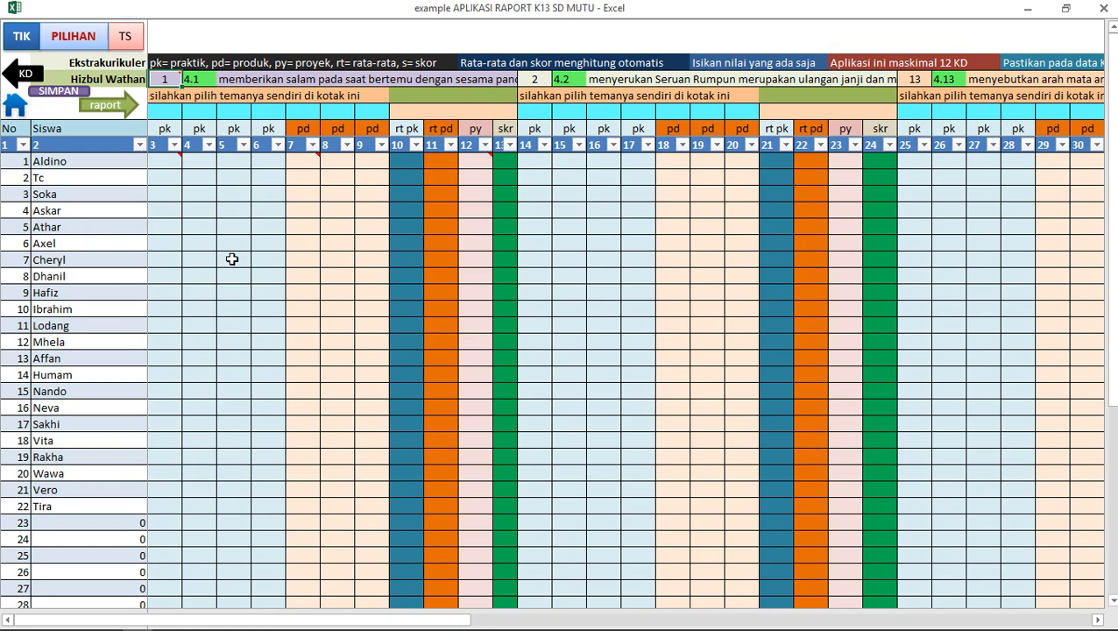
type("10")
key("Return")
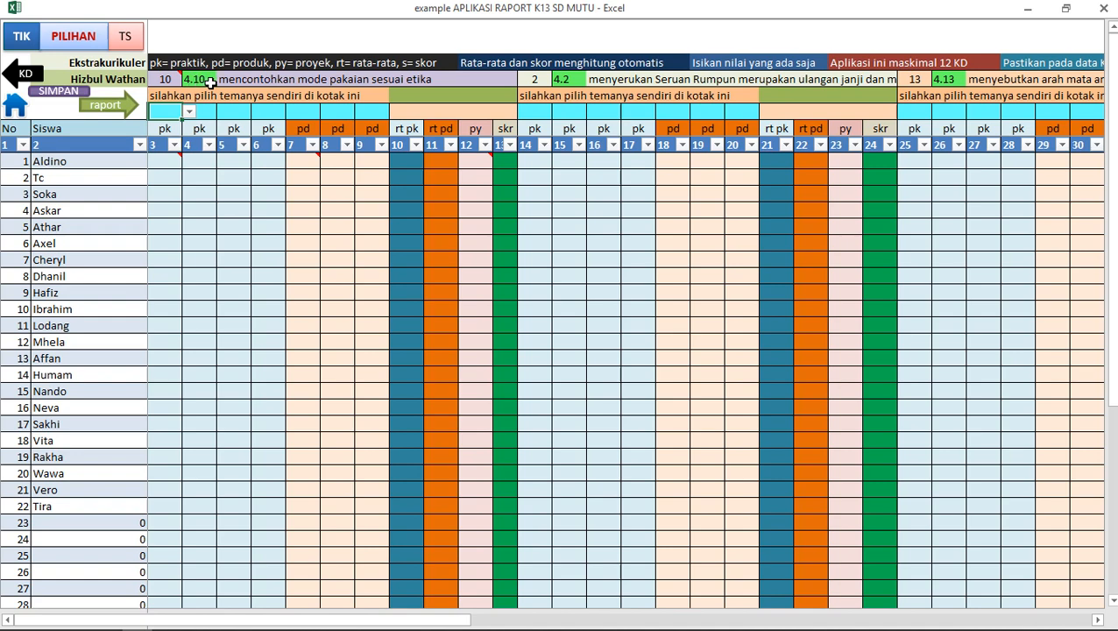
- Look across the remaining KD blocks of the Hizbul Wathan sheet, checking which have no KD number
scroll(294, 103, "right", 2)
scroll(294, 102, "right", 5)
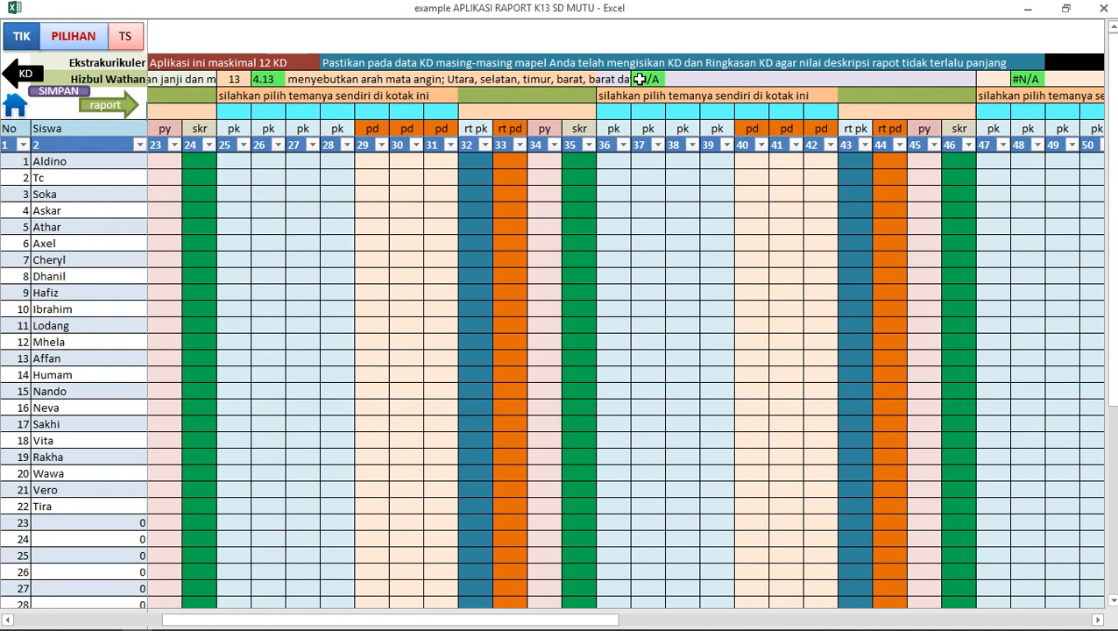
scroll(640, 79, "right", 7)
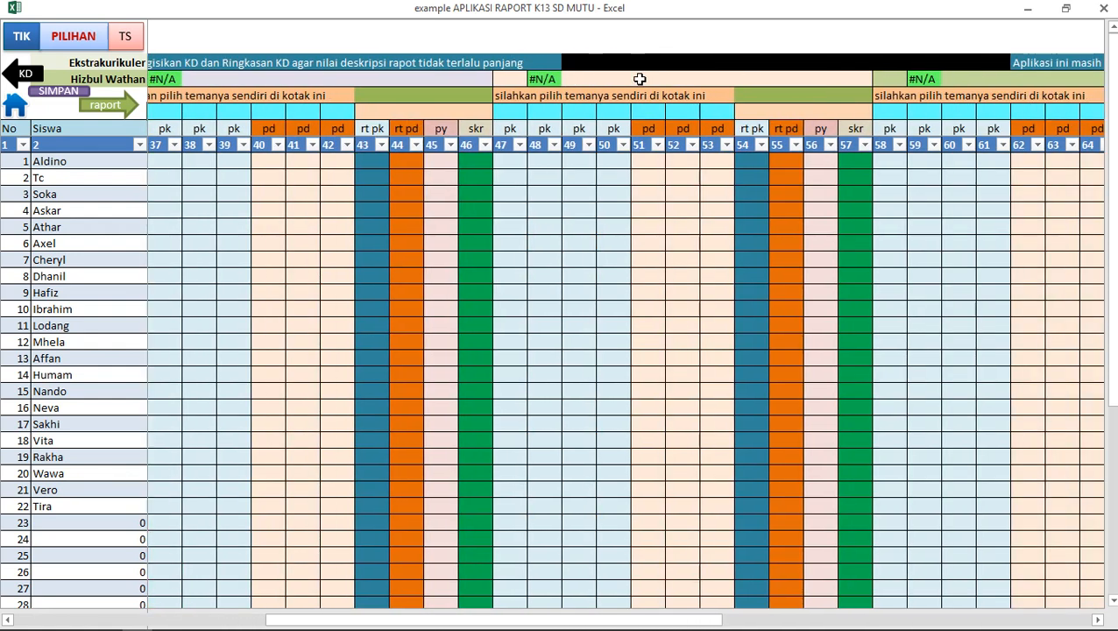
scroll(640, 79, "right", 4)
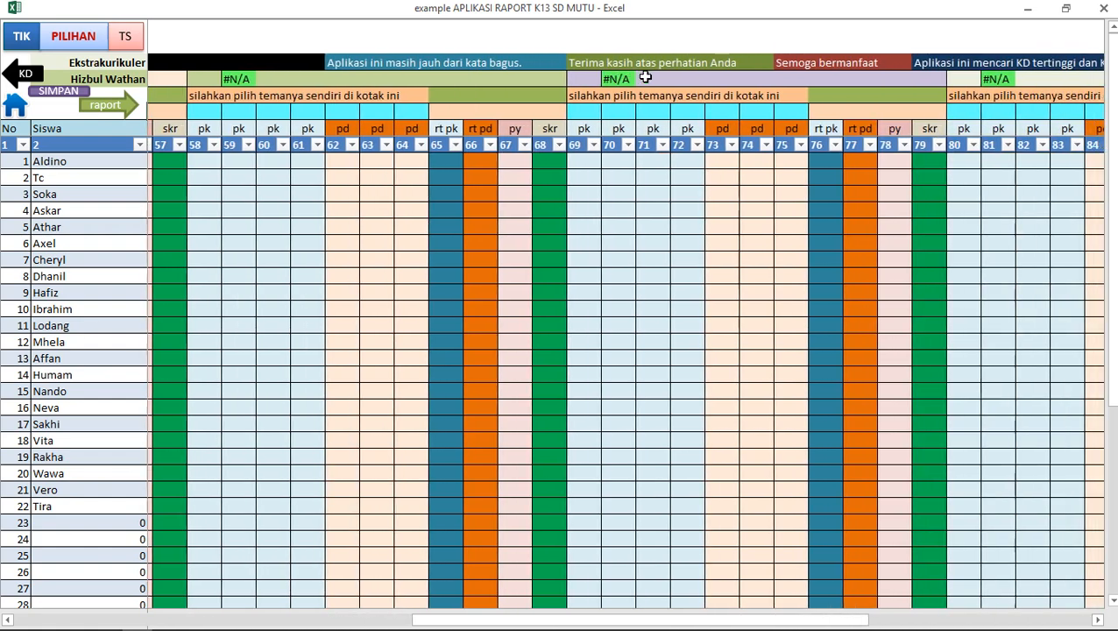
scroll(633, 25, "left", 10)
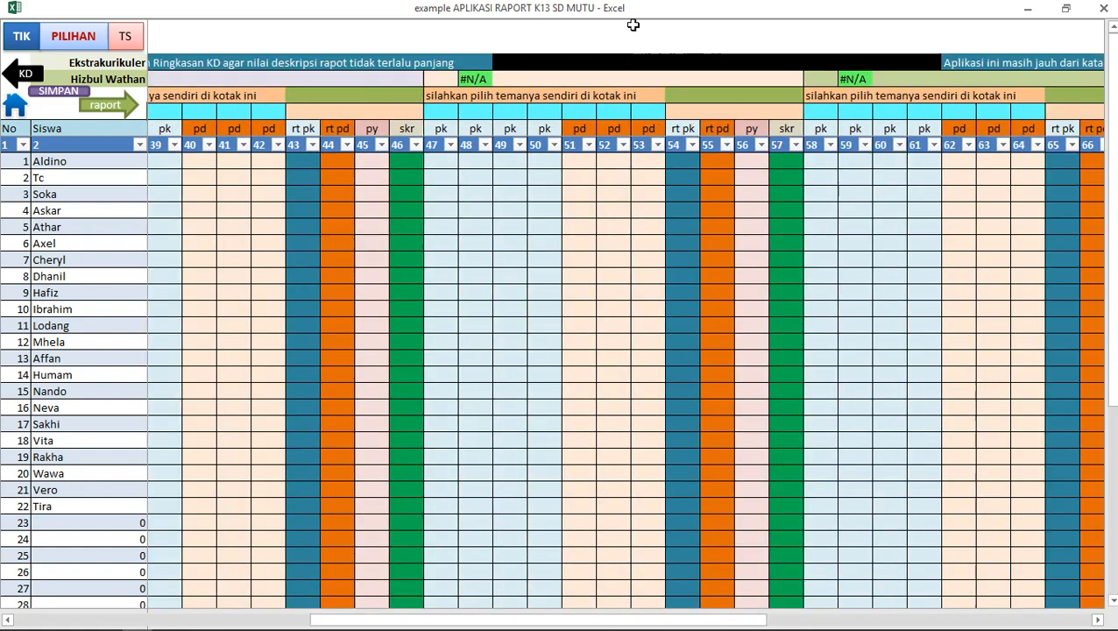
scroll(633, 24, "left", 9)
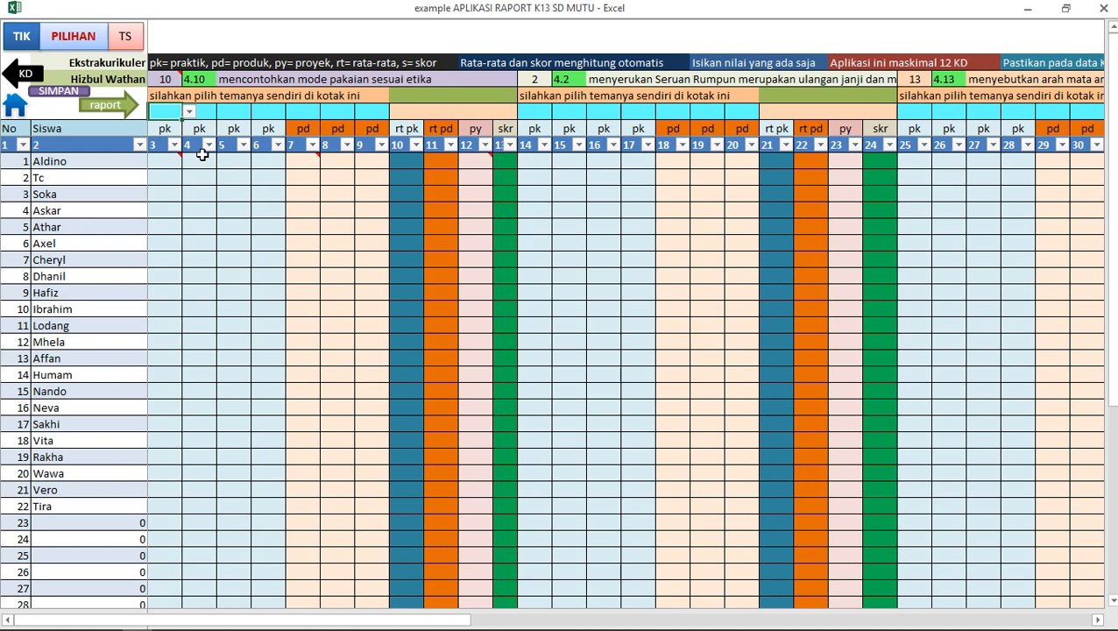
- Return to the home sheet and open the PJOK knowledge (Nilai Pengetahuan) score sheet
left_click(15, 109)
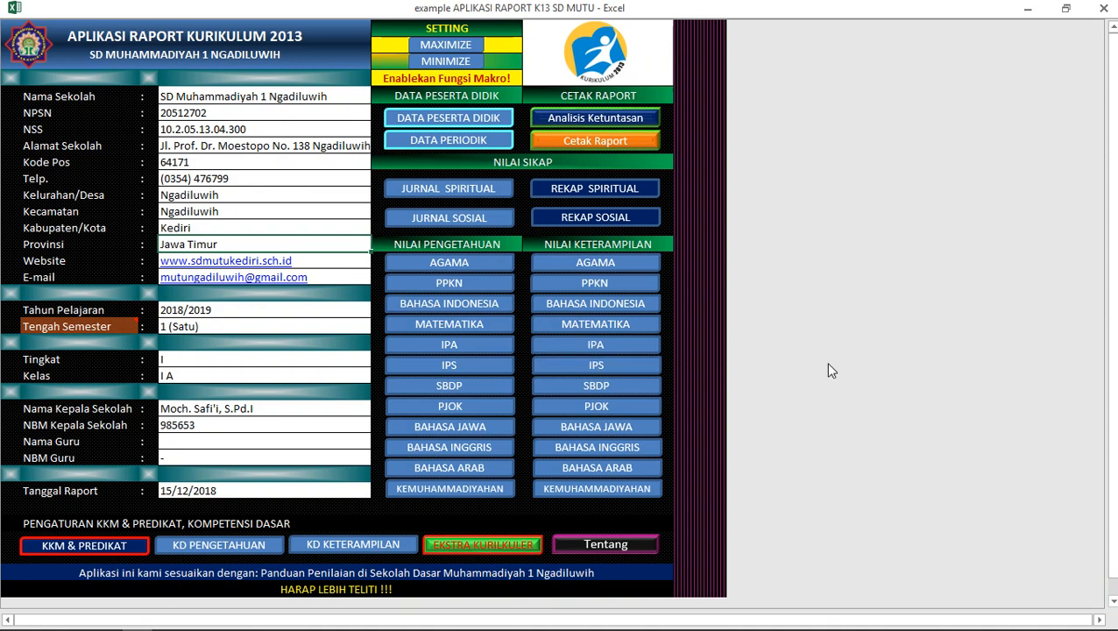
left_click(466, 391)
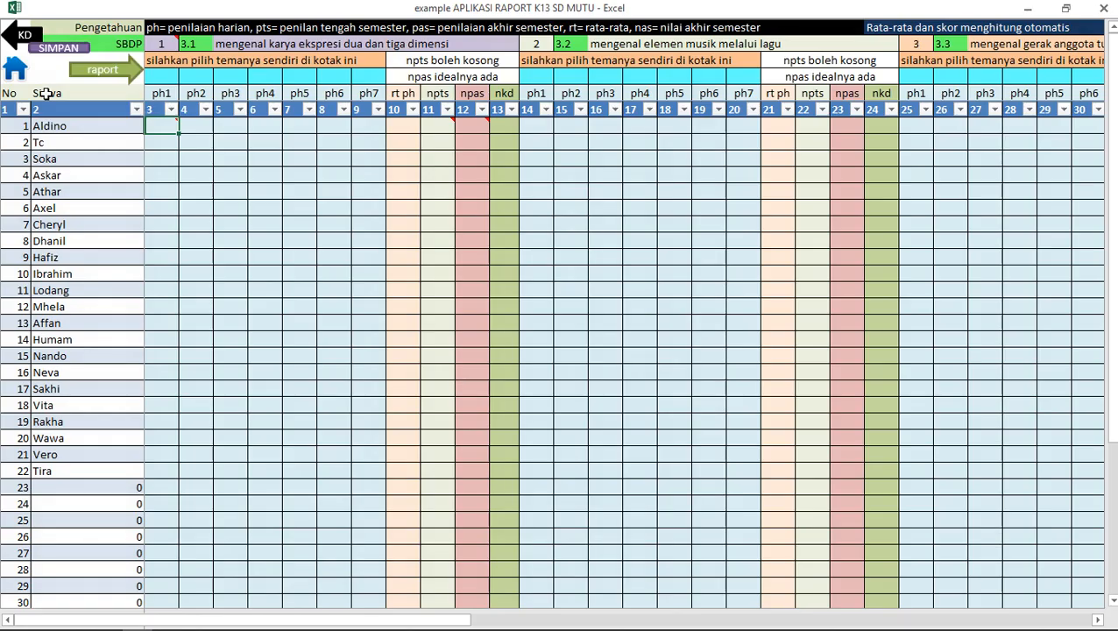
left_click(17, 74)
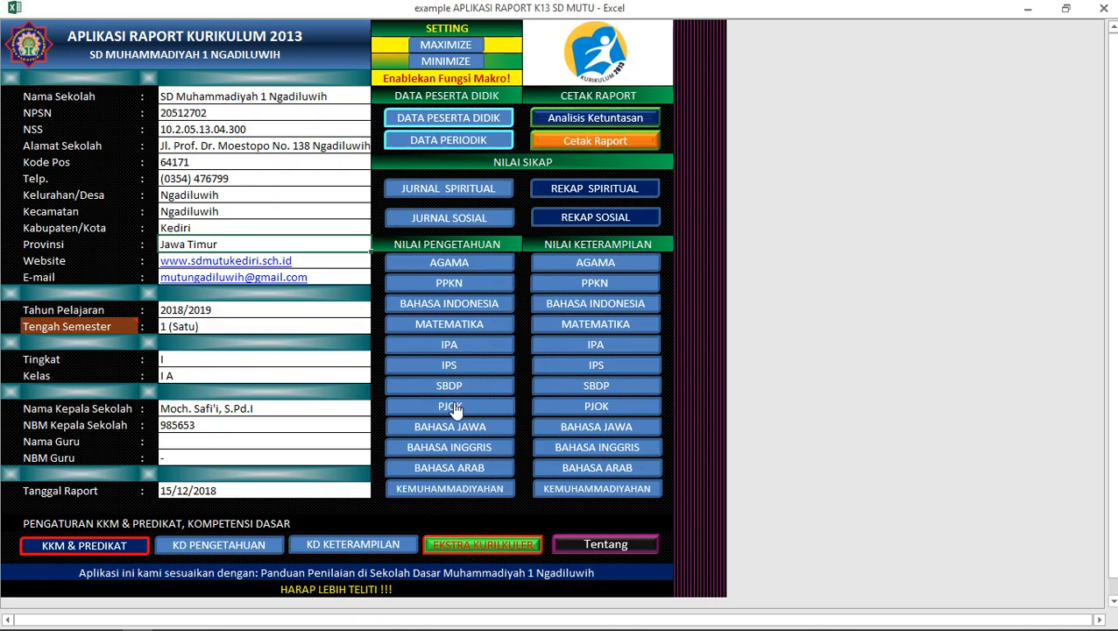
left_click(454, 409)
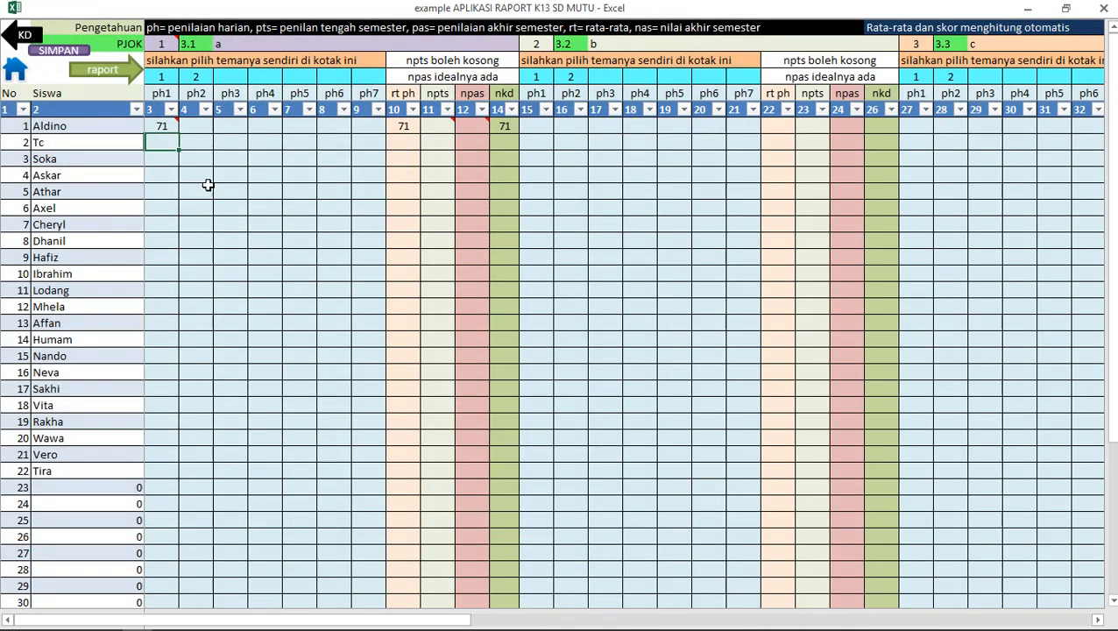
- Check the PJOK KD list and examine its score sheet from the first KD block through the description column
left_click(23, 37)
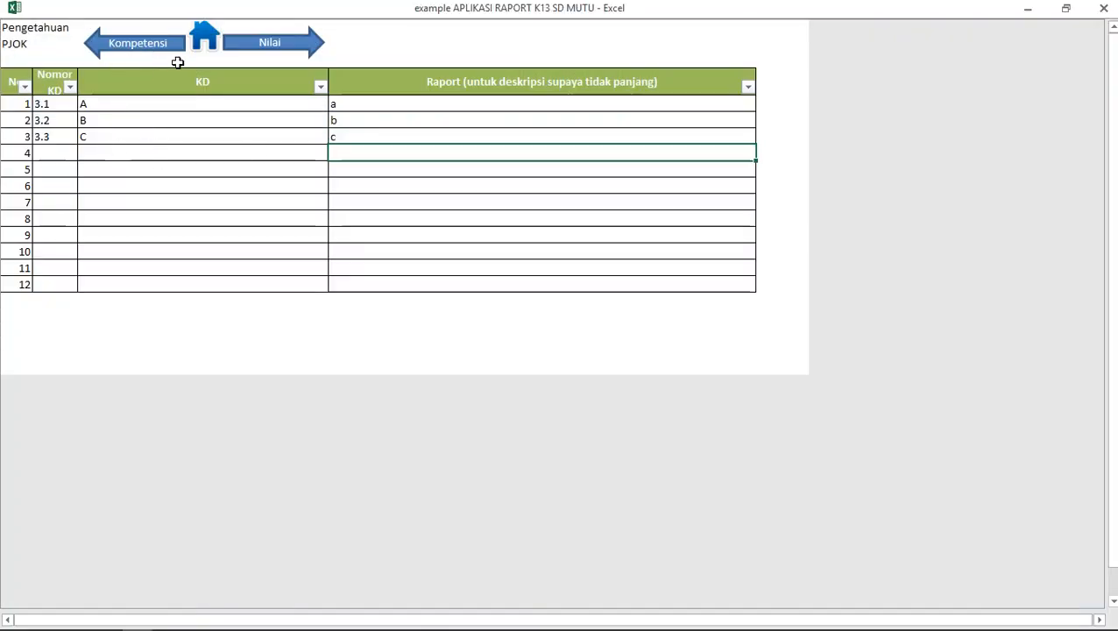
left_click(259, 44)
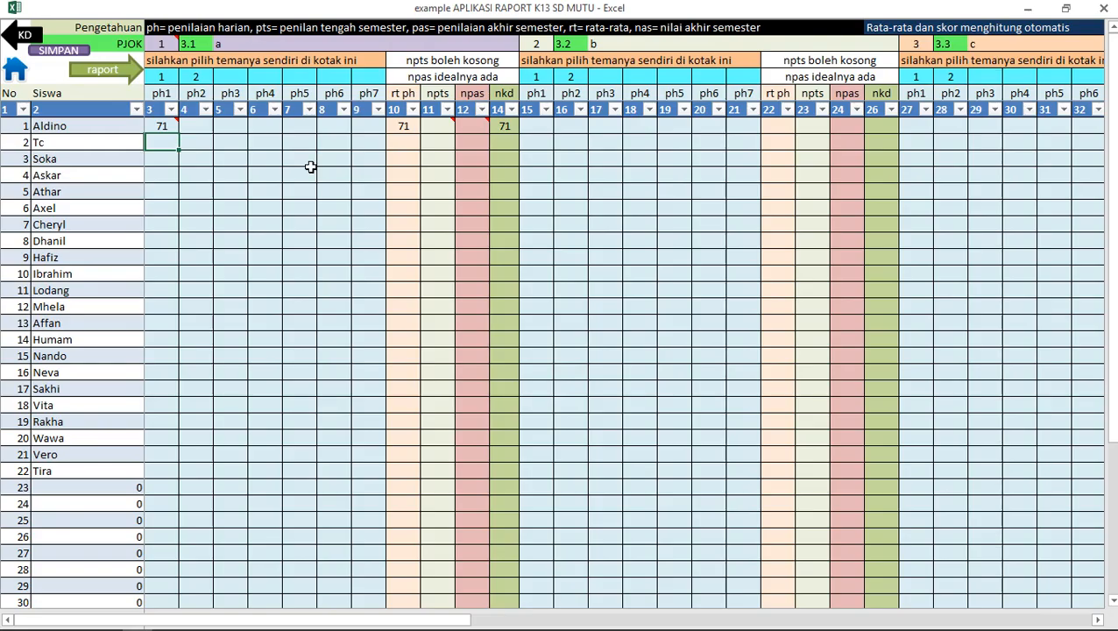
scroll(310, 167, "right", 15)
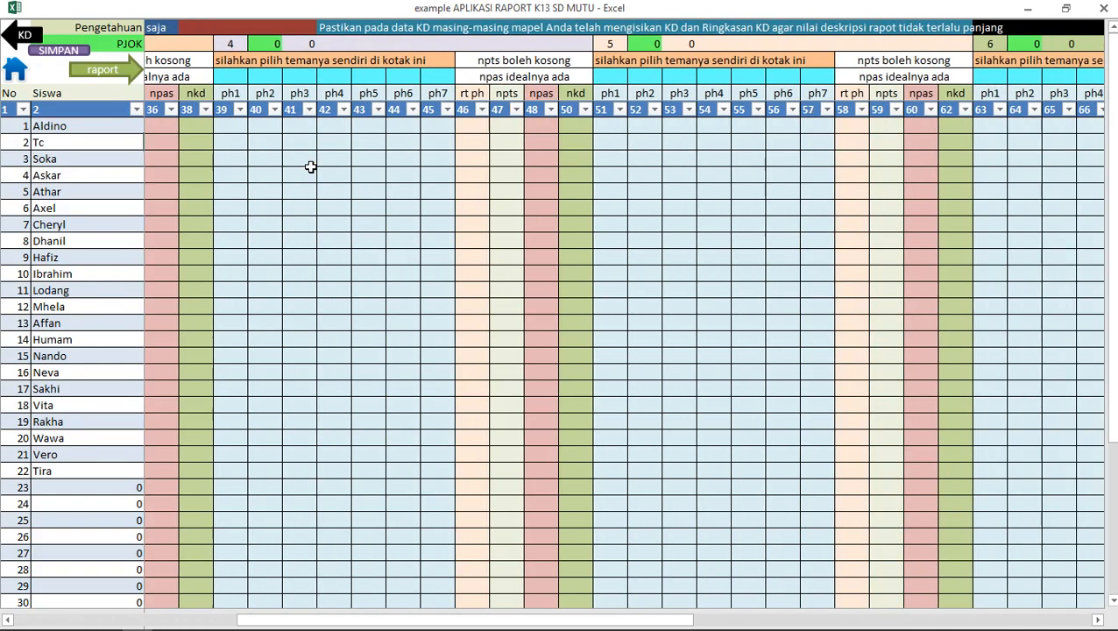
scroll(330, 158, "right", 10)
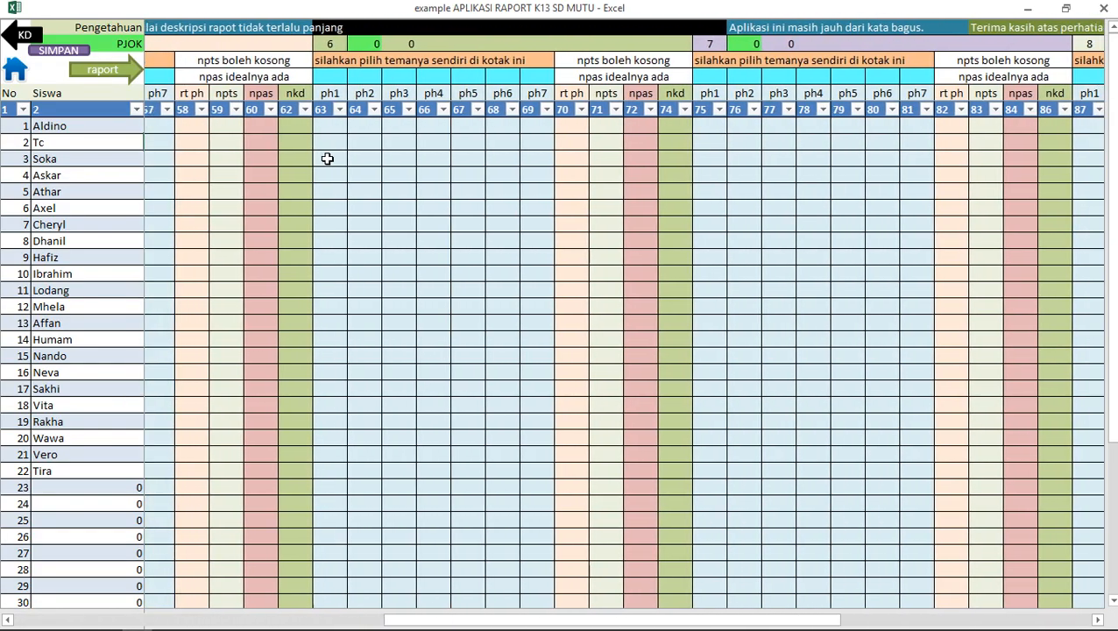
scroll(327, 159, "left", 12)
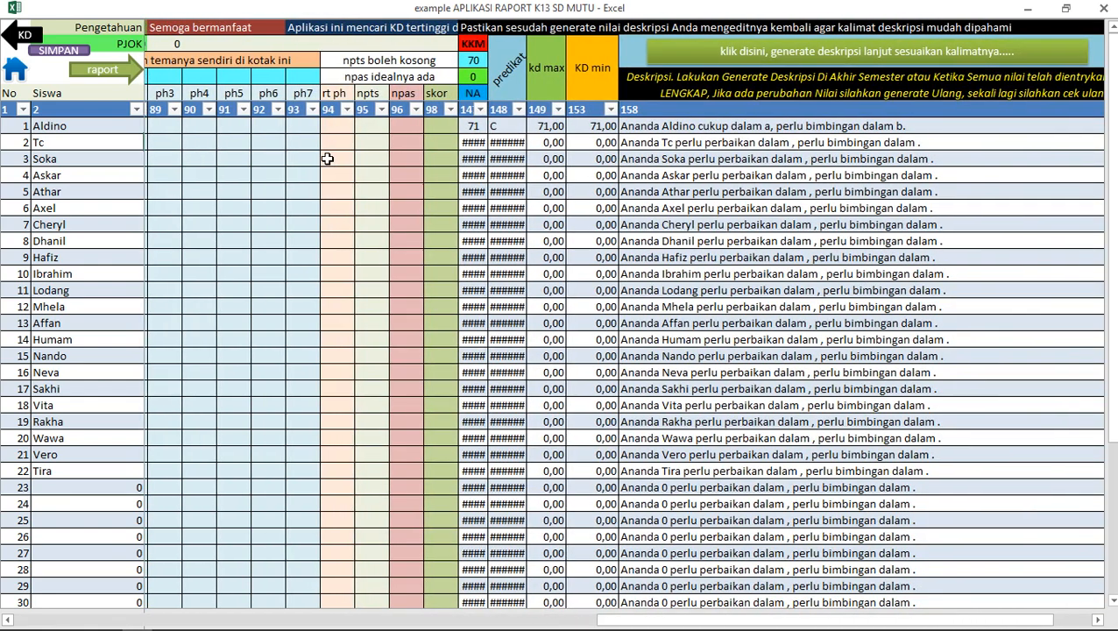
scroll(327, 159, "left", 13)
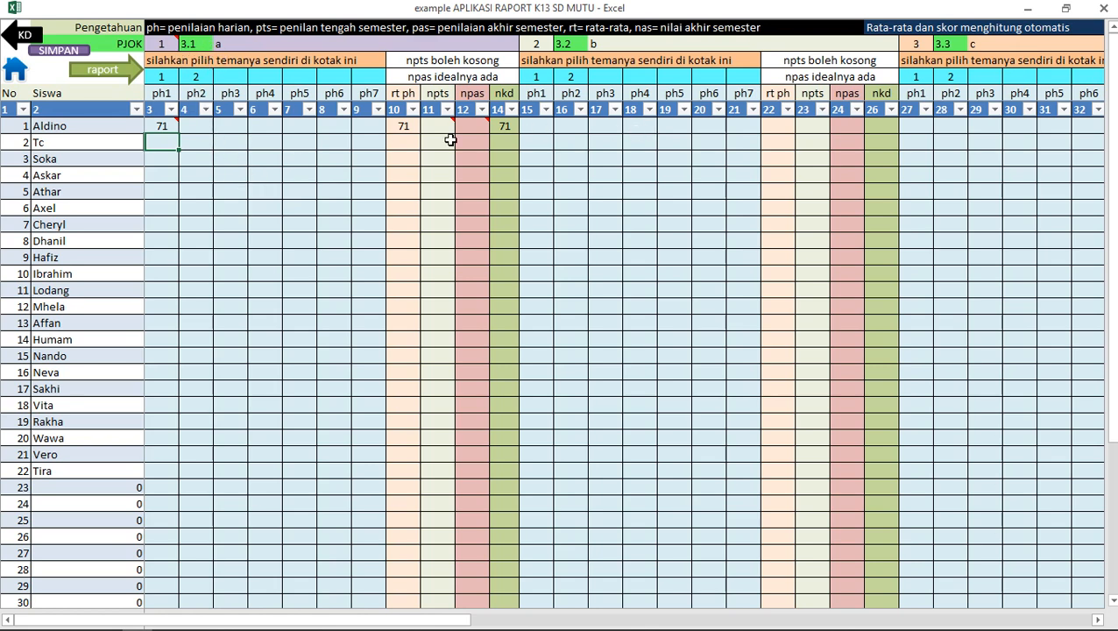
- Generate the PJOK report descriptions, close the completion notice and select the first student's description
left_click(167, 127)
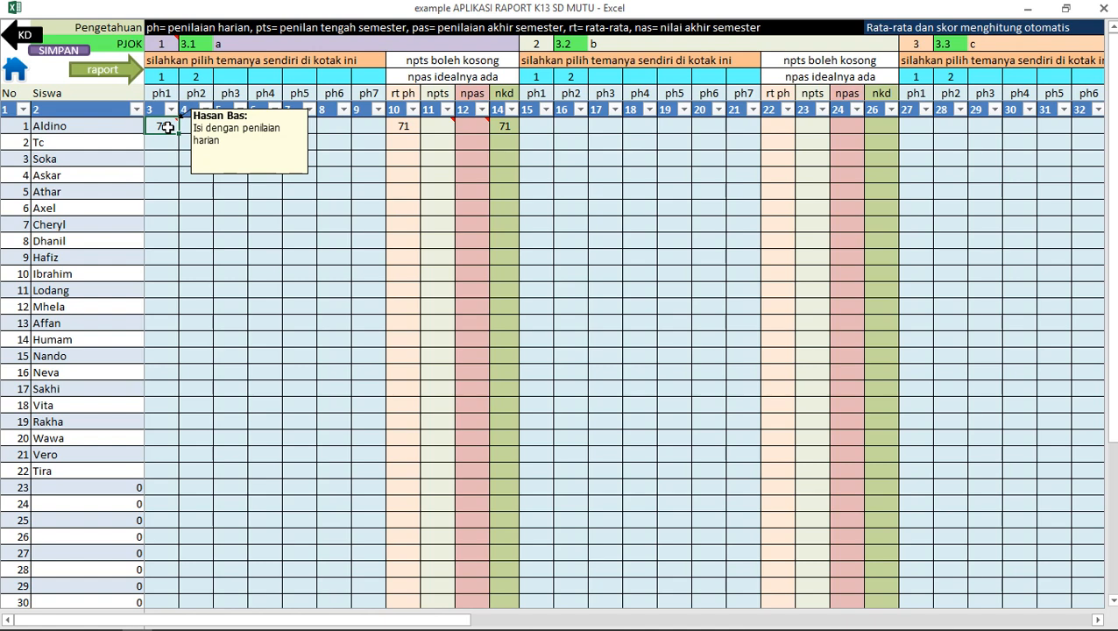
key("ctrl+End")
scroll(559, 295, "up", 4)
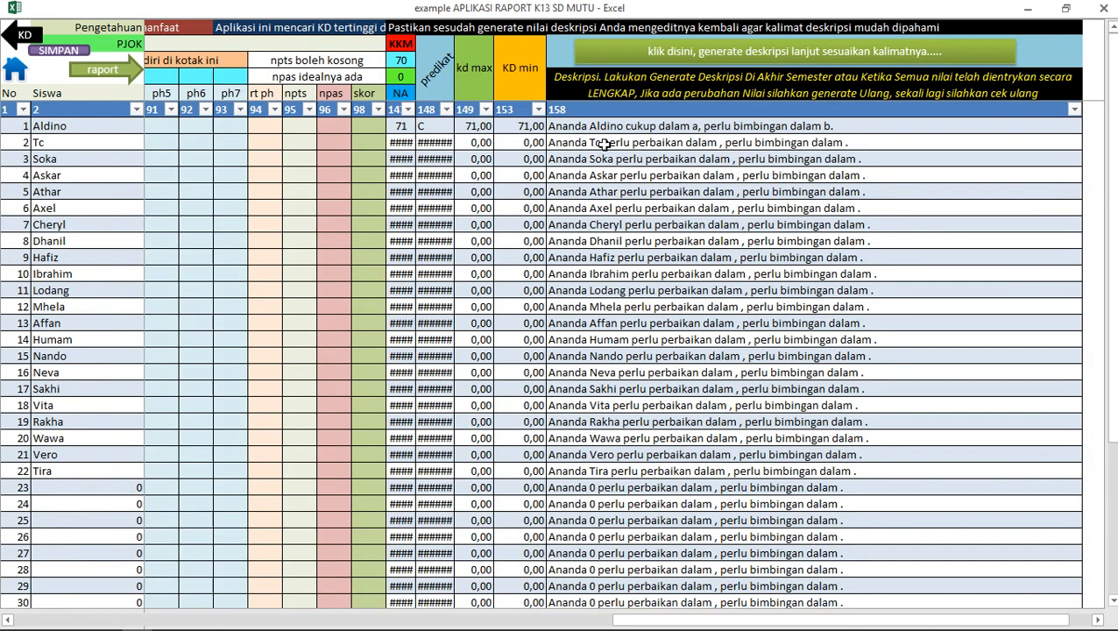
left_click(691, 53)
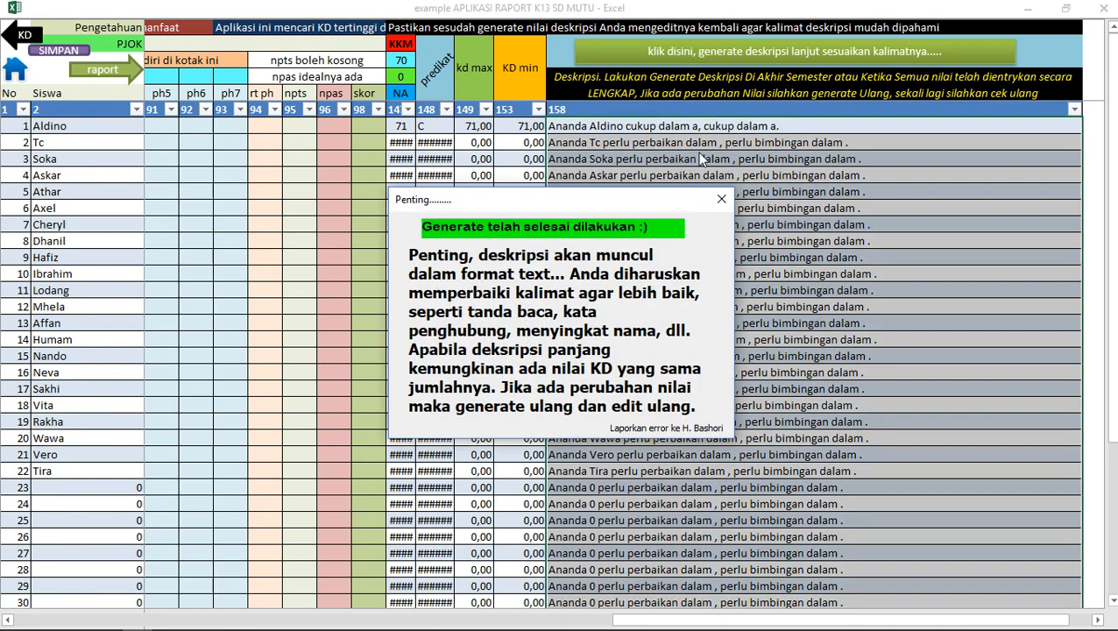
left_click(723, 202)
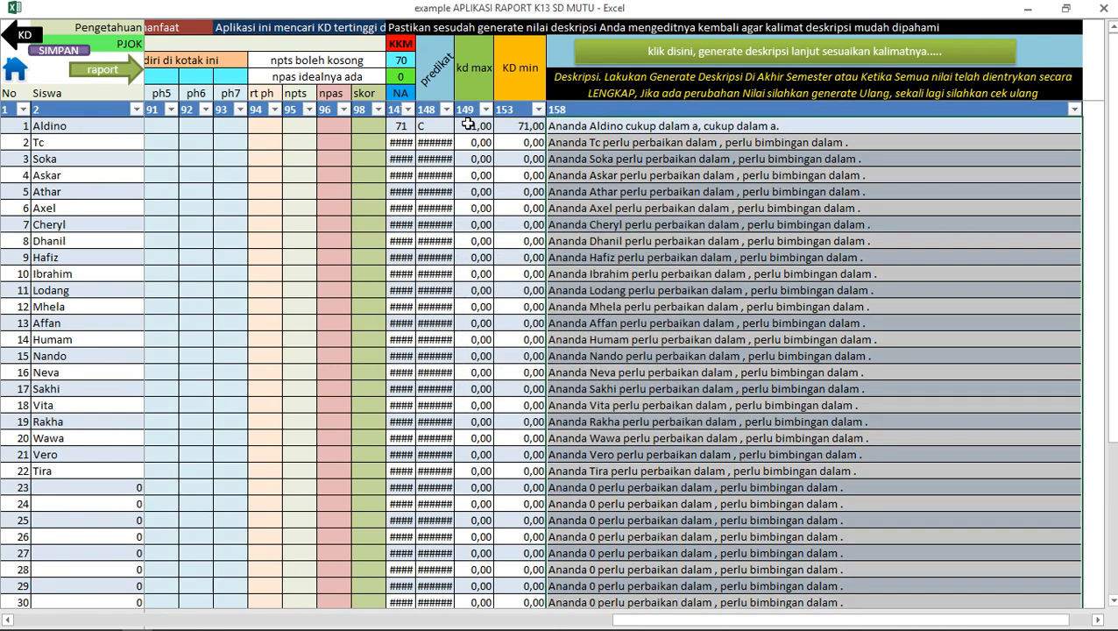
left_click(604, 127)
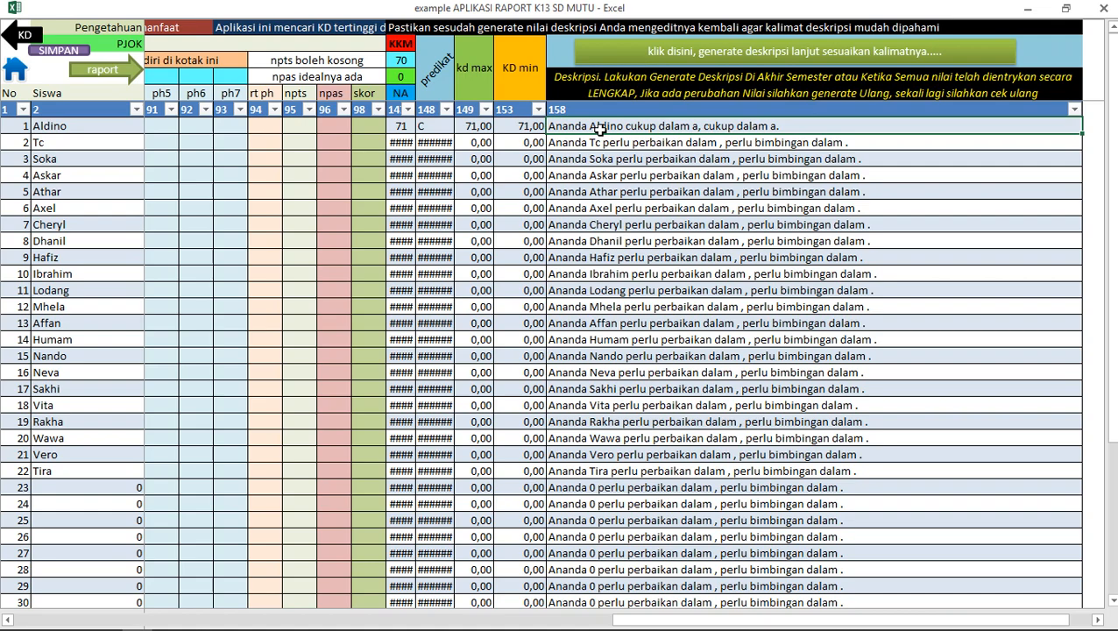
- Compare the first student's generated PJOK description with the scores entered in the KD blocks
scroll(599, 129, "left", 15)
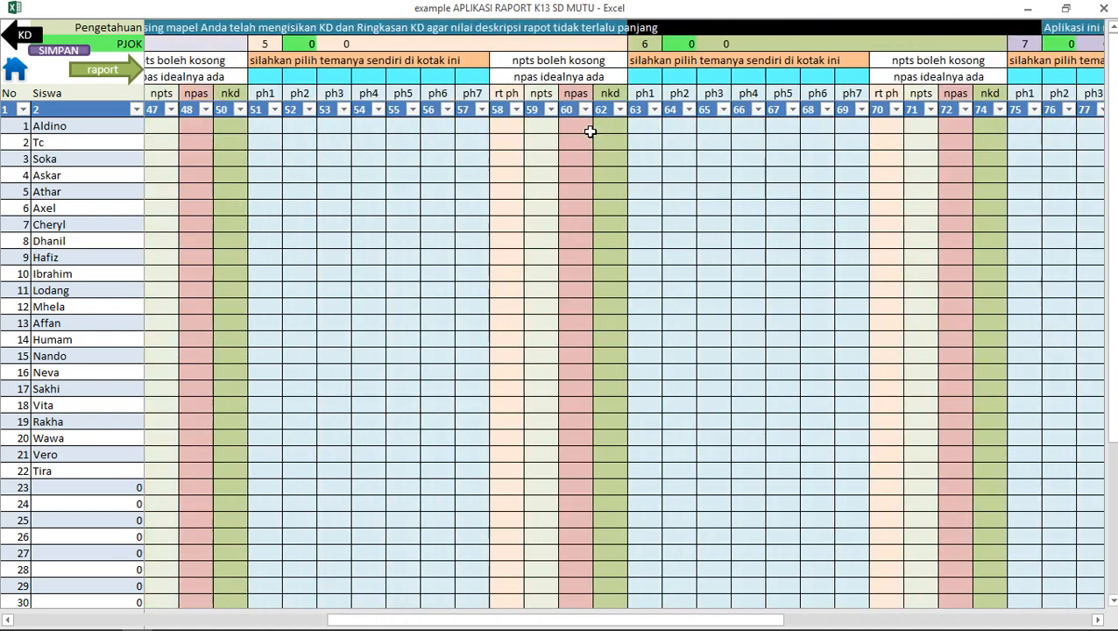
scroll(590, 131, "left", 10)
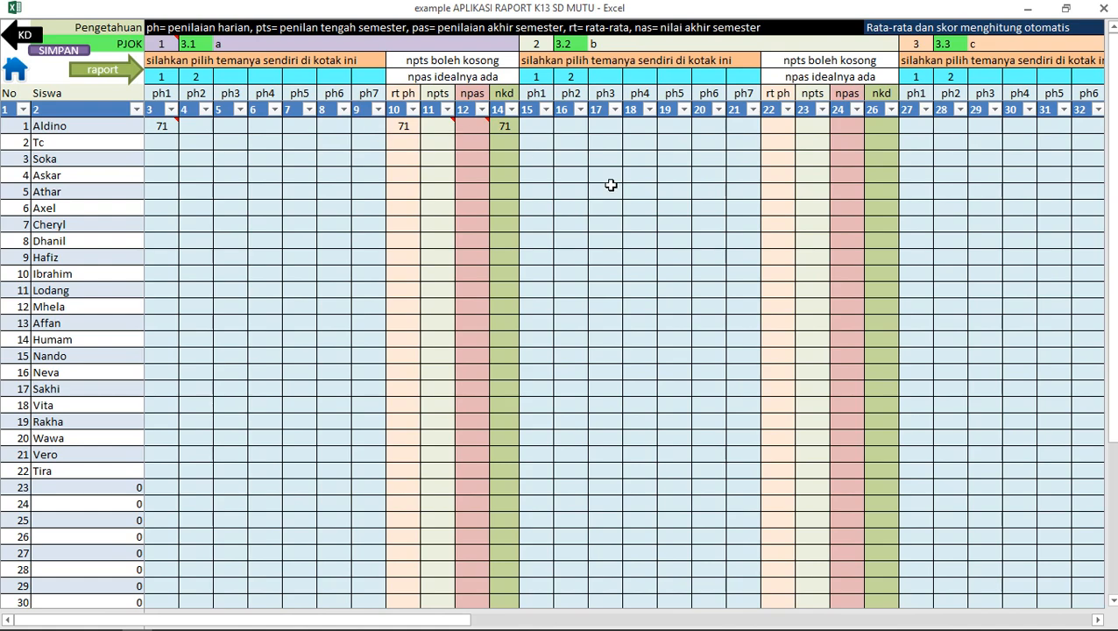
key("ctrl+End")
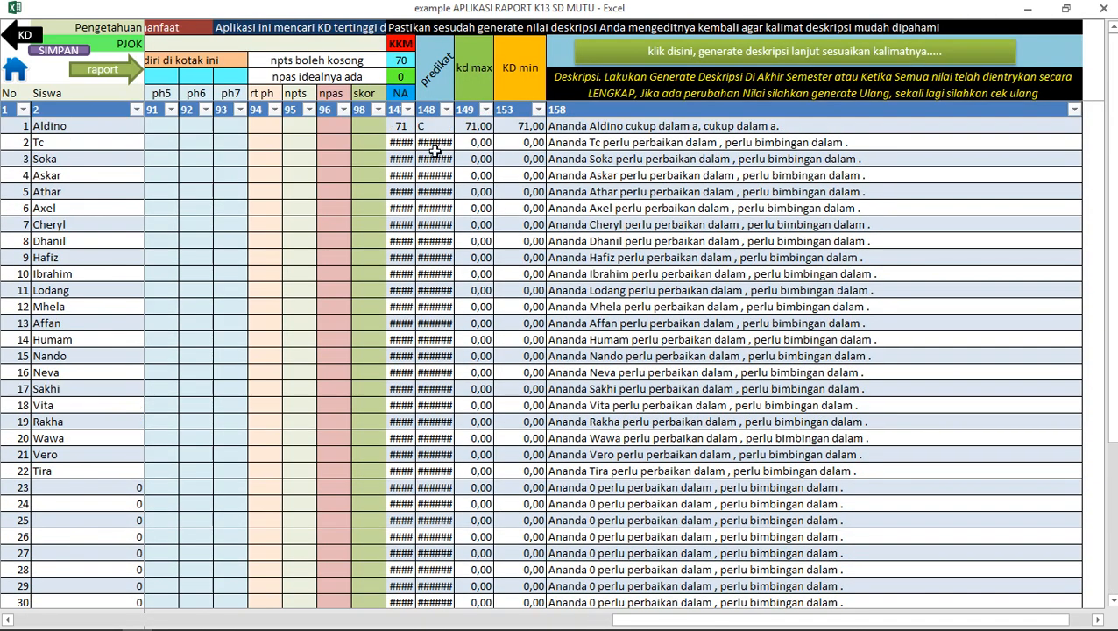
scroll(400, 132, "left", 15)
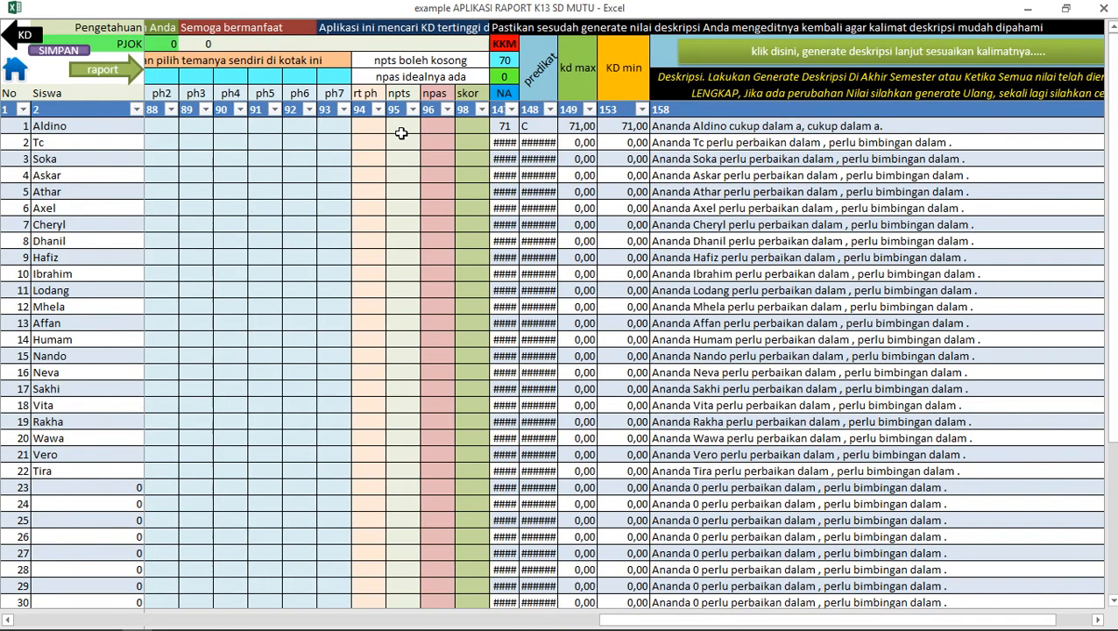
scroll(401, 131, "left", 6)
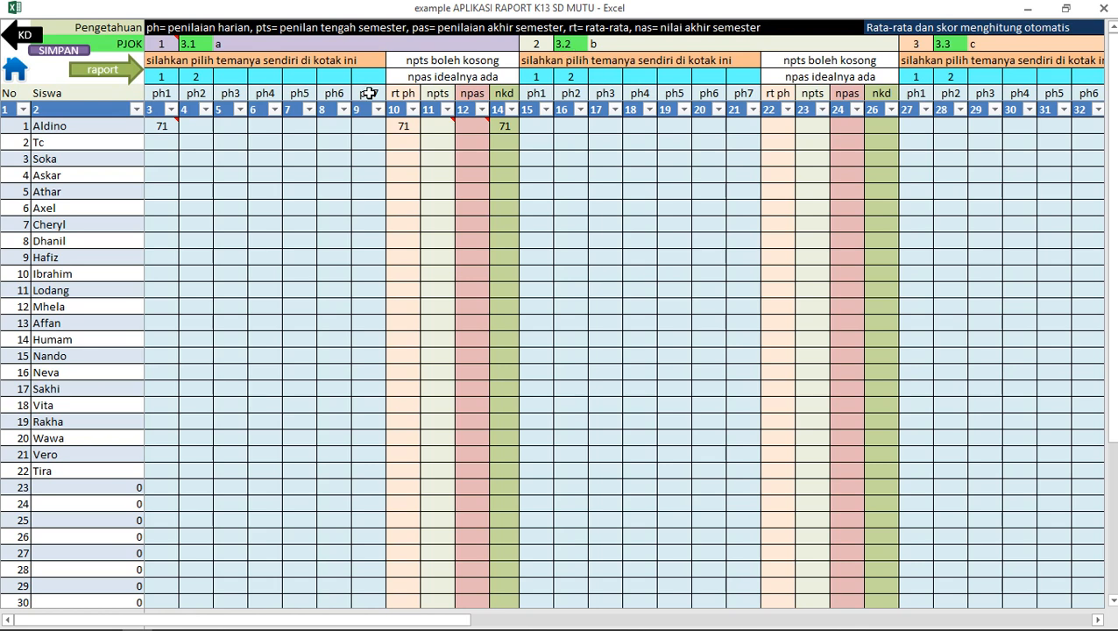
- Set the first student's ph1 score to 72 for KD 3.1 and 70 for KD 3.2
left_click(153, 126)
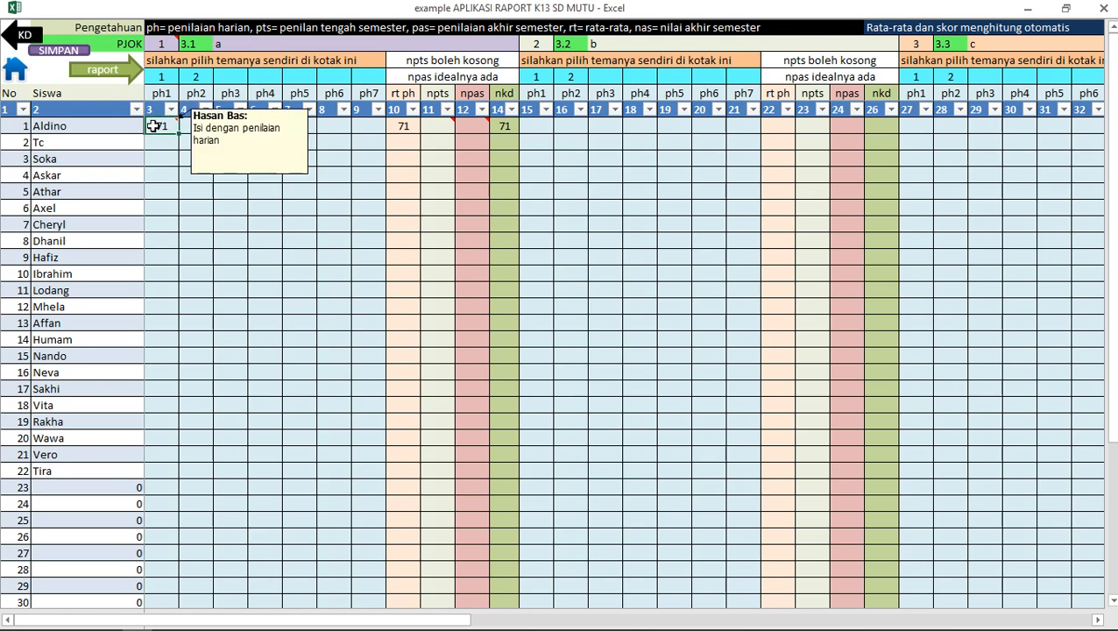
type("72")
left_click(553, 126)
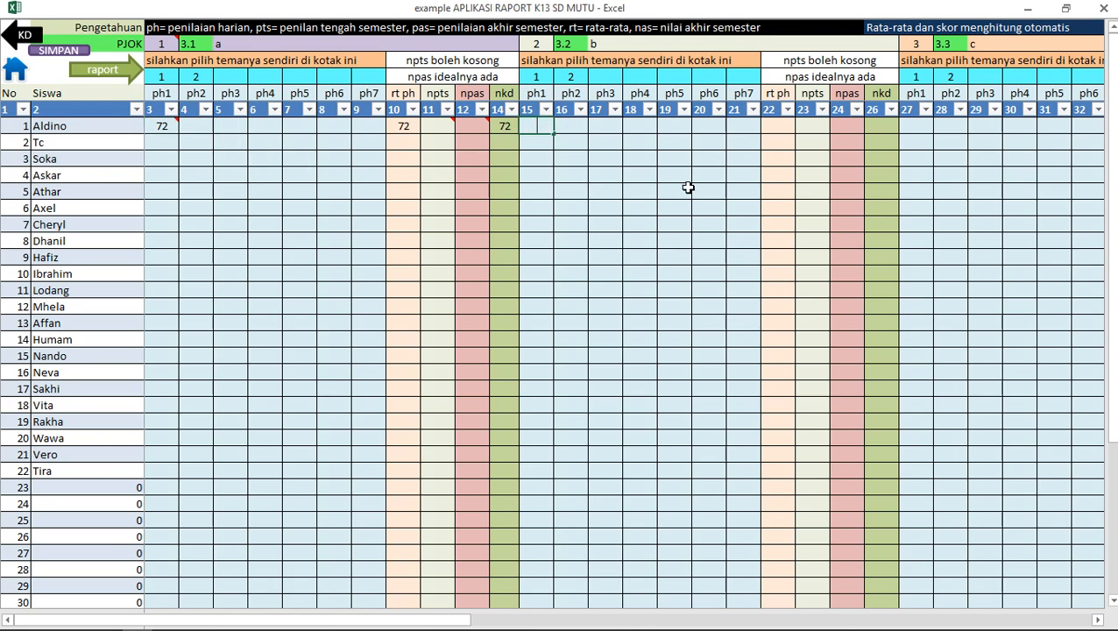
type("70")
key("Return")
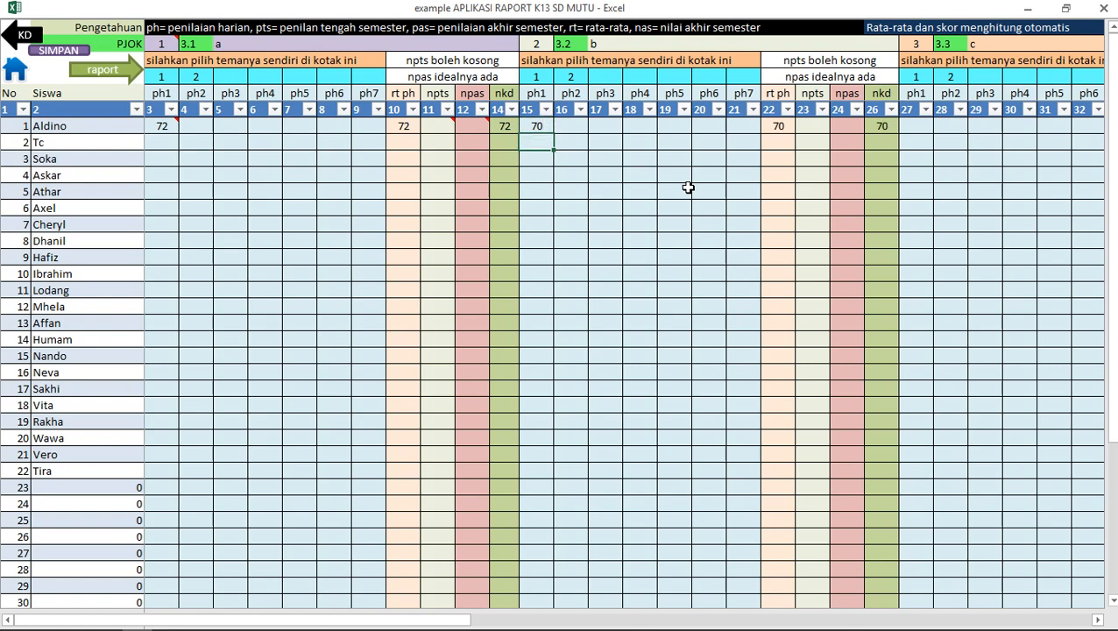
key("Up")
- Regenerate the PJOK descriptions, close the completion notice and select the first student's description
key("ctrl+End")
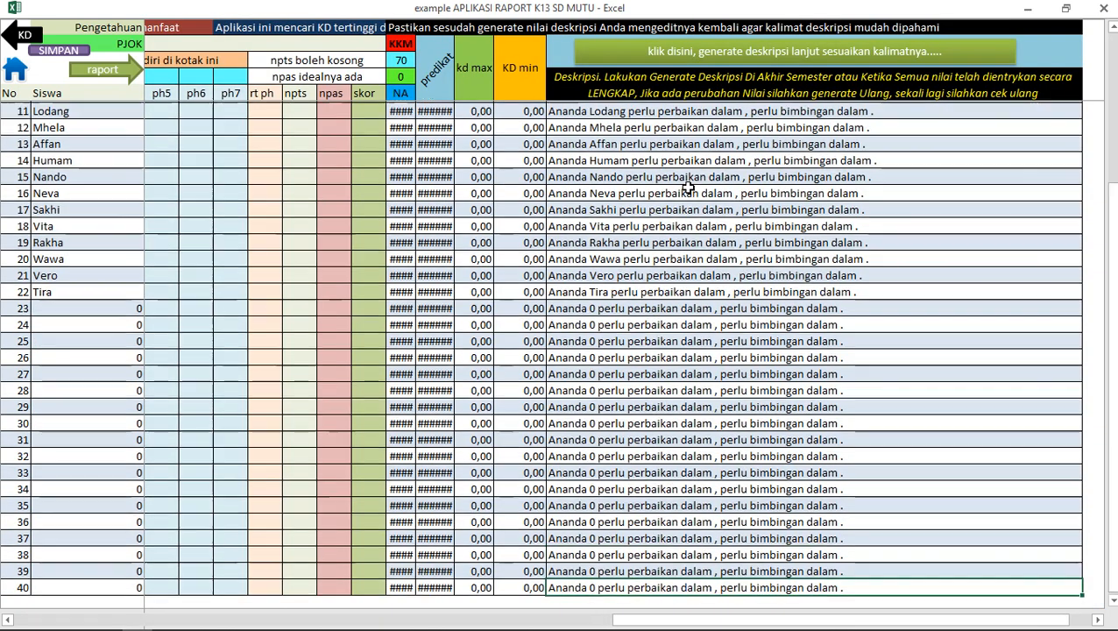
scroll(688, 188, "up", 4)
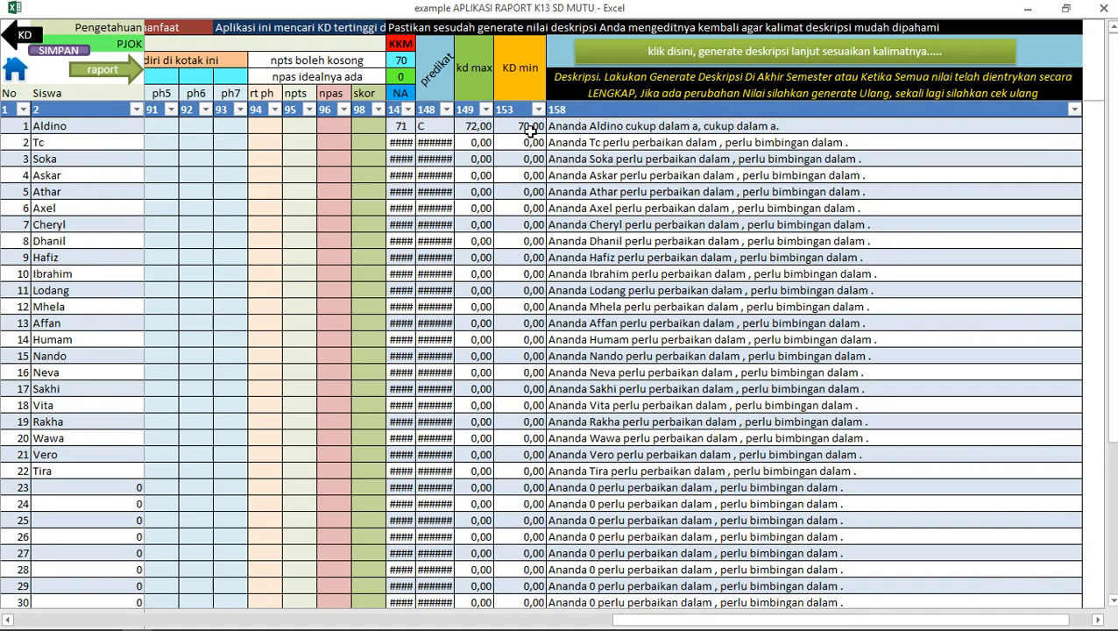
left_click(712, 51)
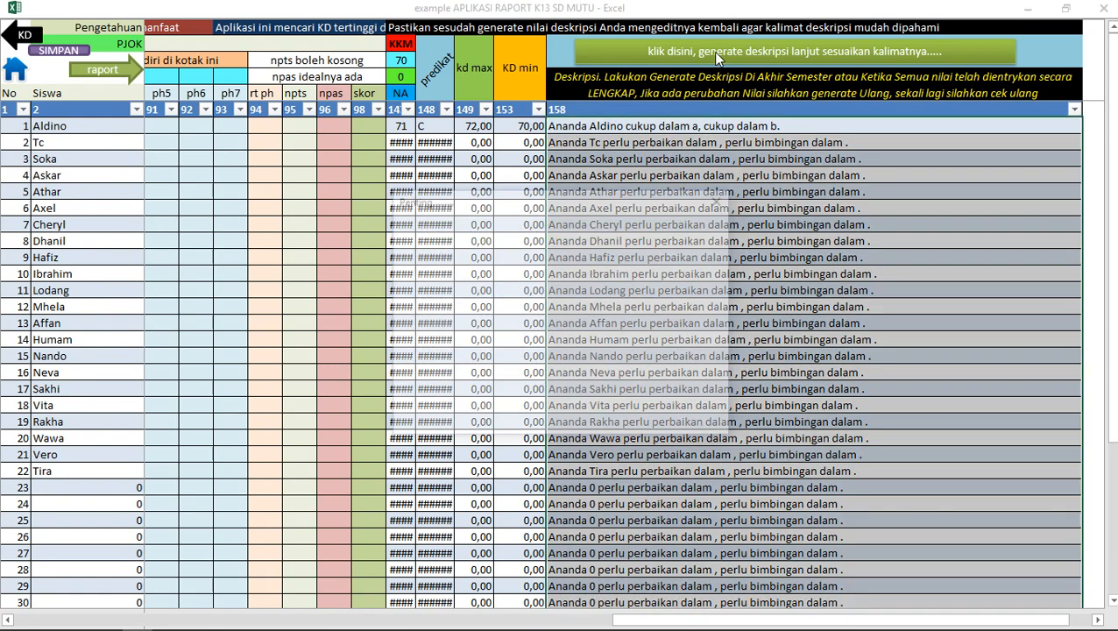
left_click(721, 199)
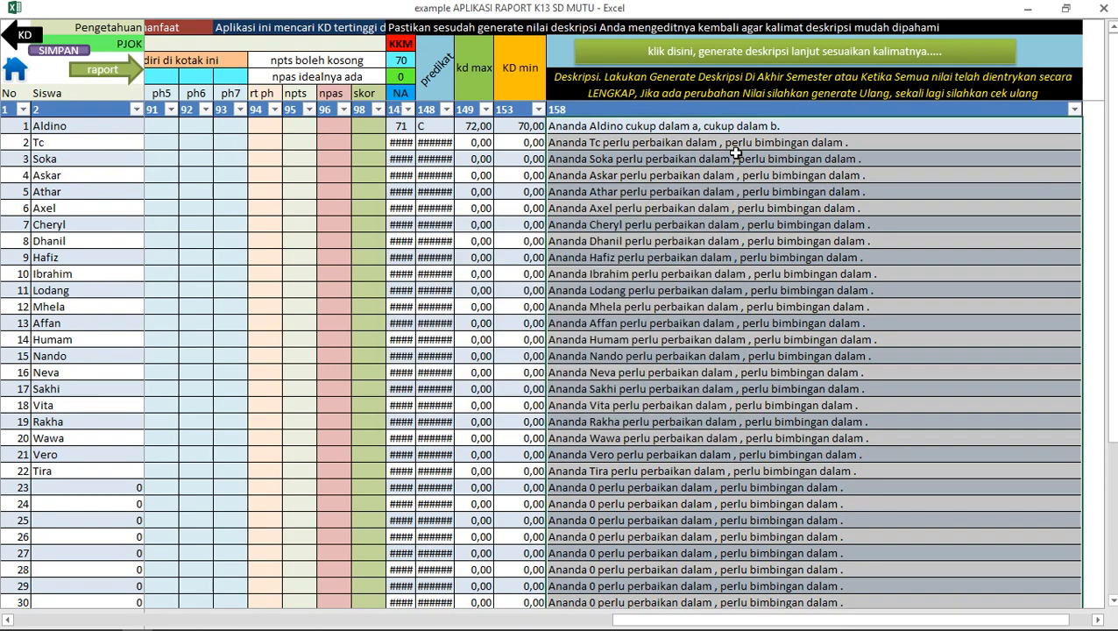
left_click(759, 126)
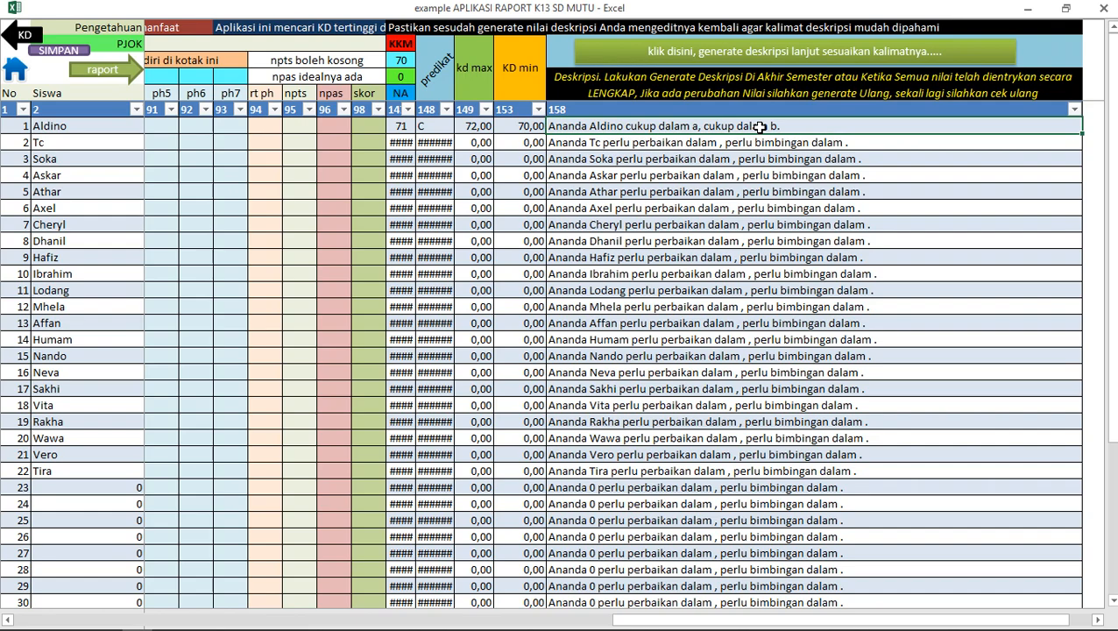
- Compare the first student's KD 3.1 and KD 3.2 scores with the kd max, KD min and generated description
scroll(759, 126, "left", 20)
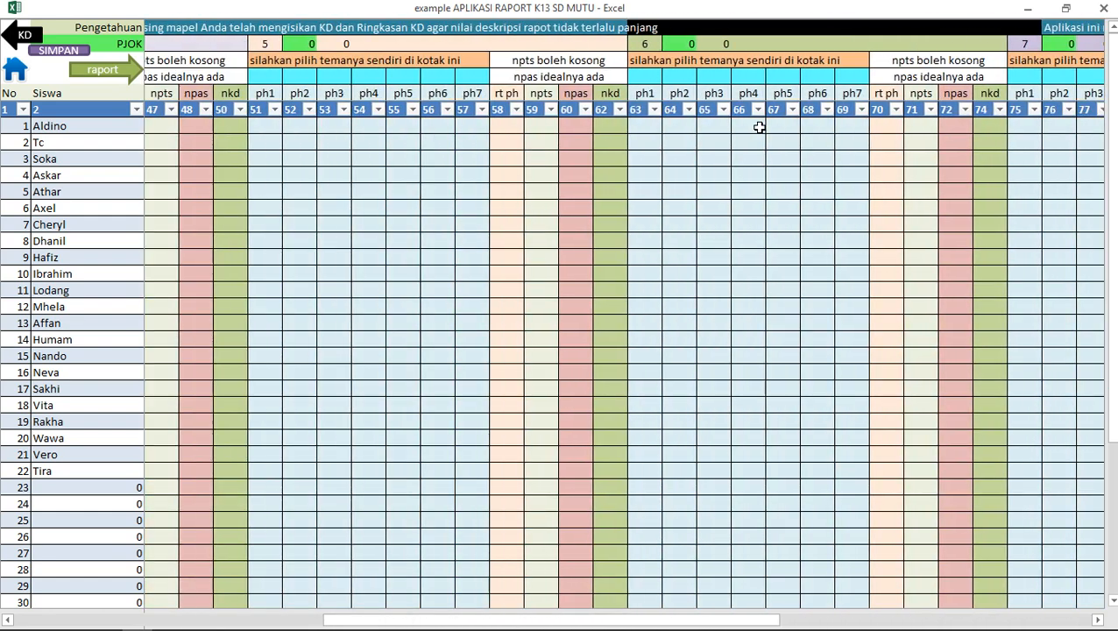
scroll(759, 127, "left", 10)
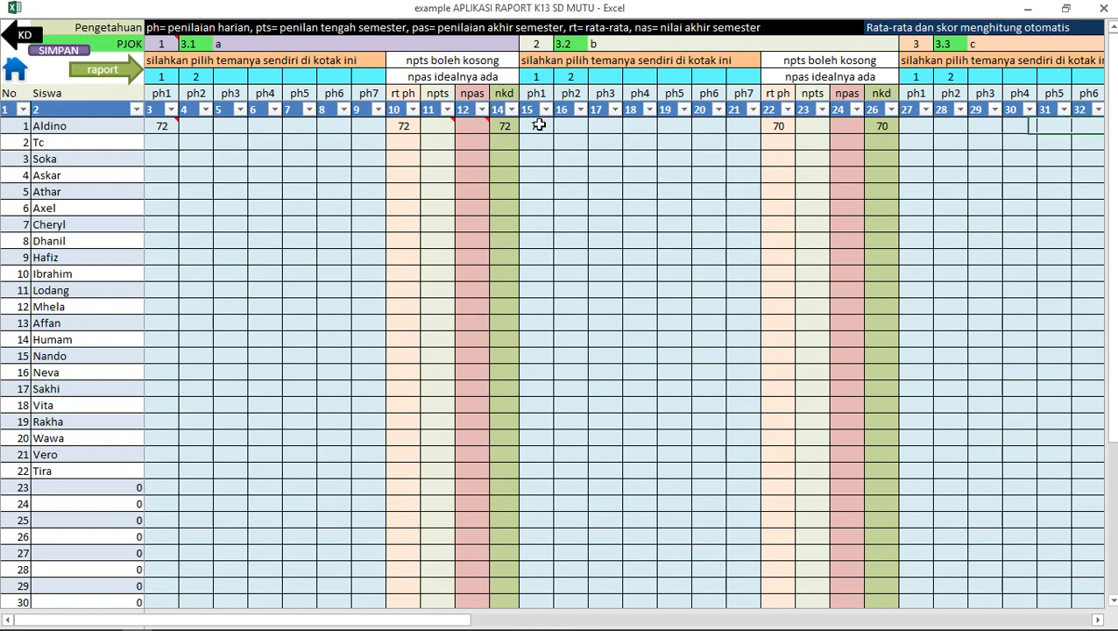
key("ctrl+End")
scroll(539, 126, "up", 4)
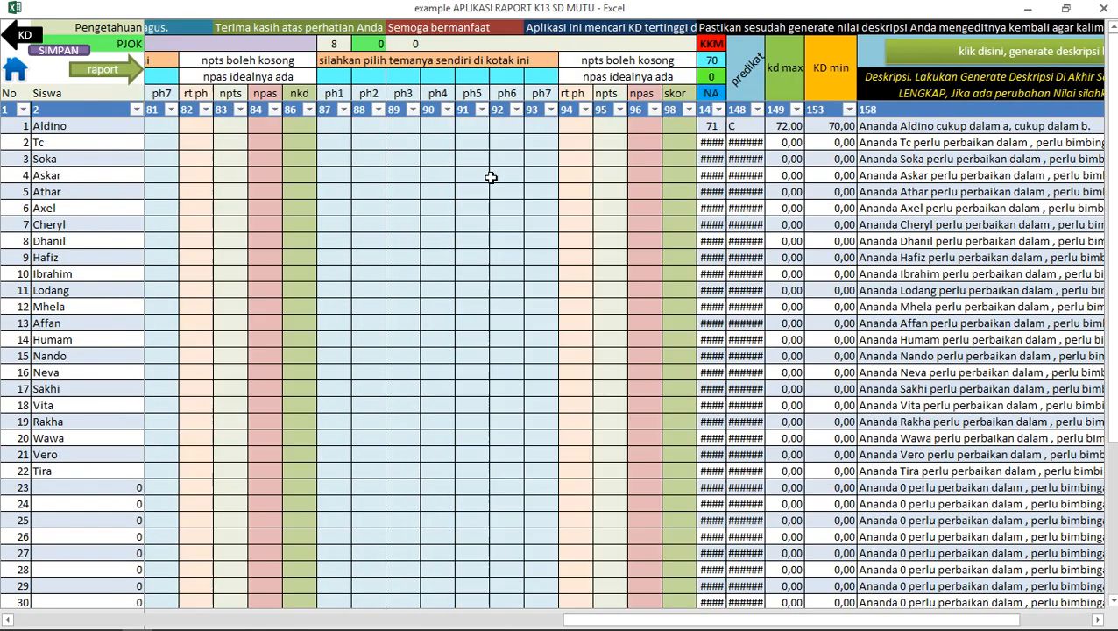
scroll(486, 177, "left", 10)
scroll(486, 177, "left", 7)
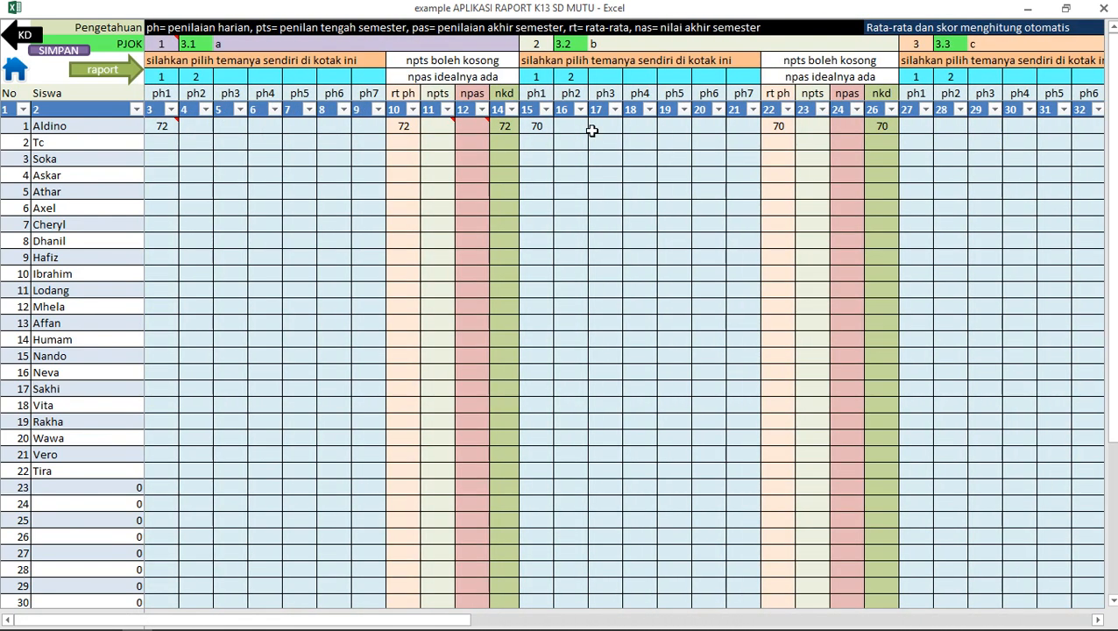
- Change the first student's ph1 score to 73 for KD 3.1 and 69 for KD 3.2
left_click(166, 127)
type("73")
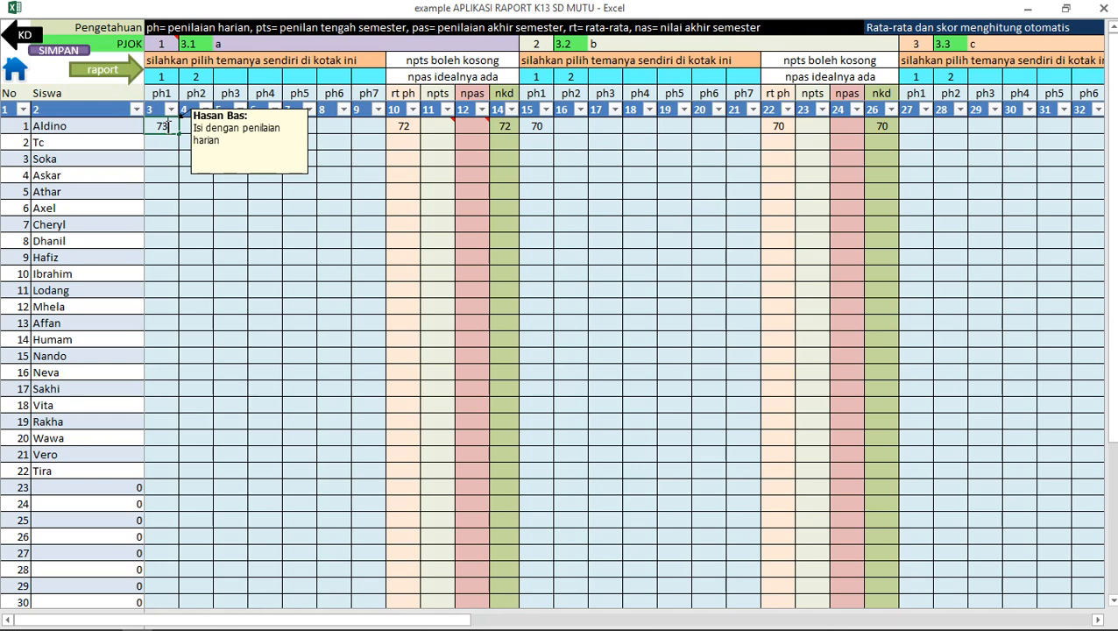
key("Return")
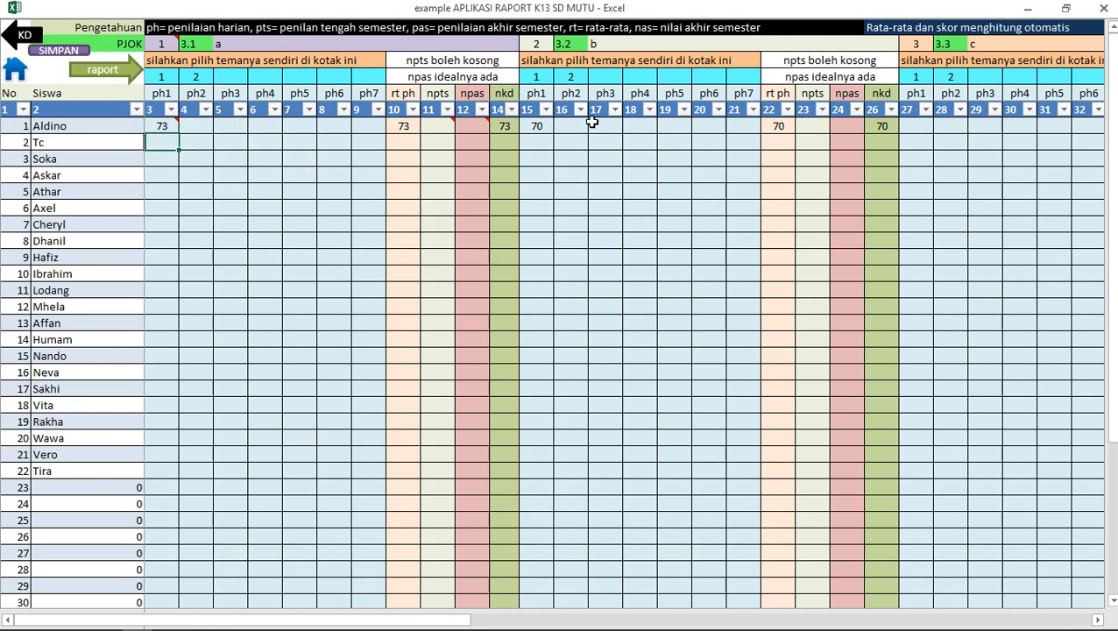
left_click(540, 126)
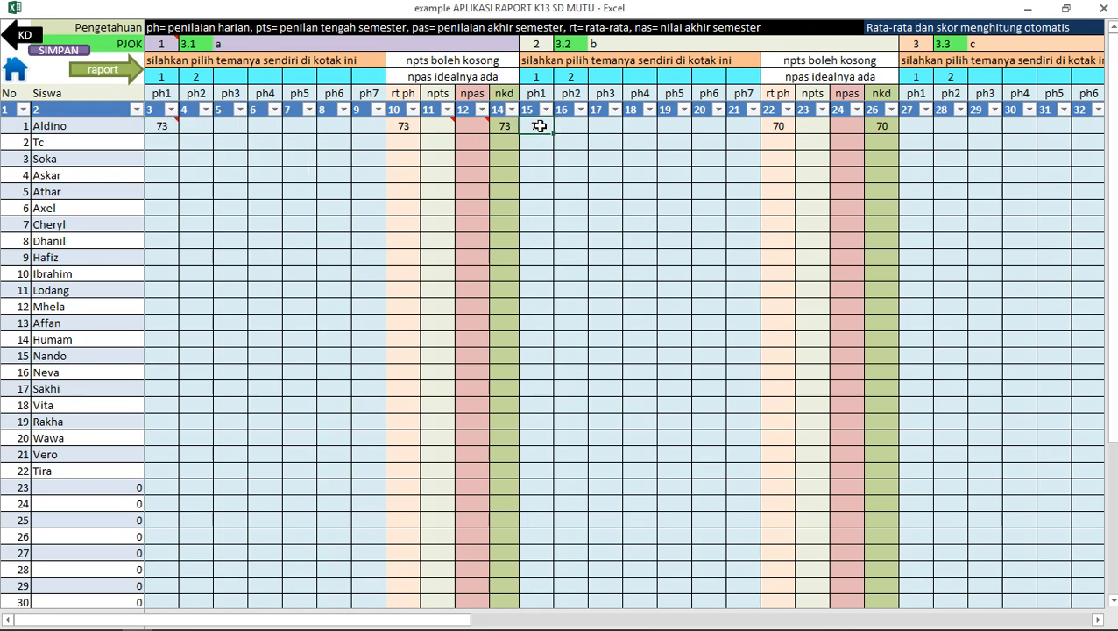
type("69")
key("Return")
- Generate the PJOK descriptions again from the changed scores and close the completion notice
key("ctrl+End")
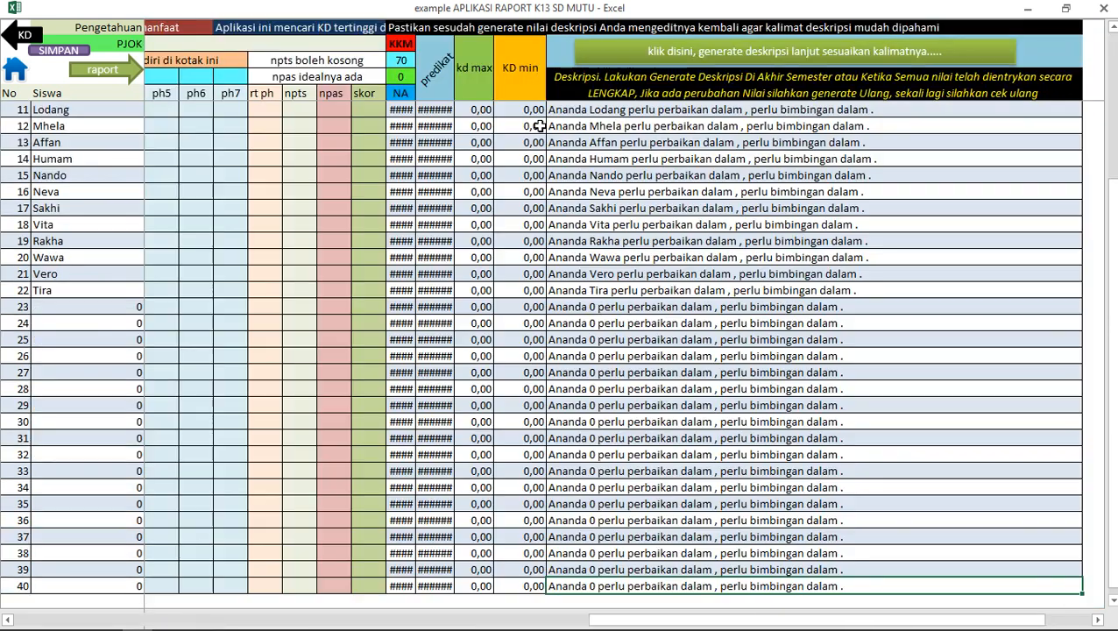
scroll(540, 126, "up", 4)
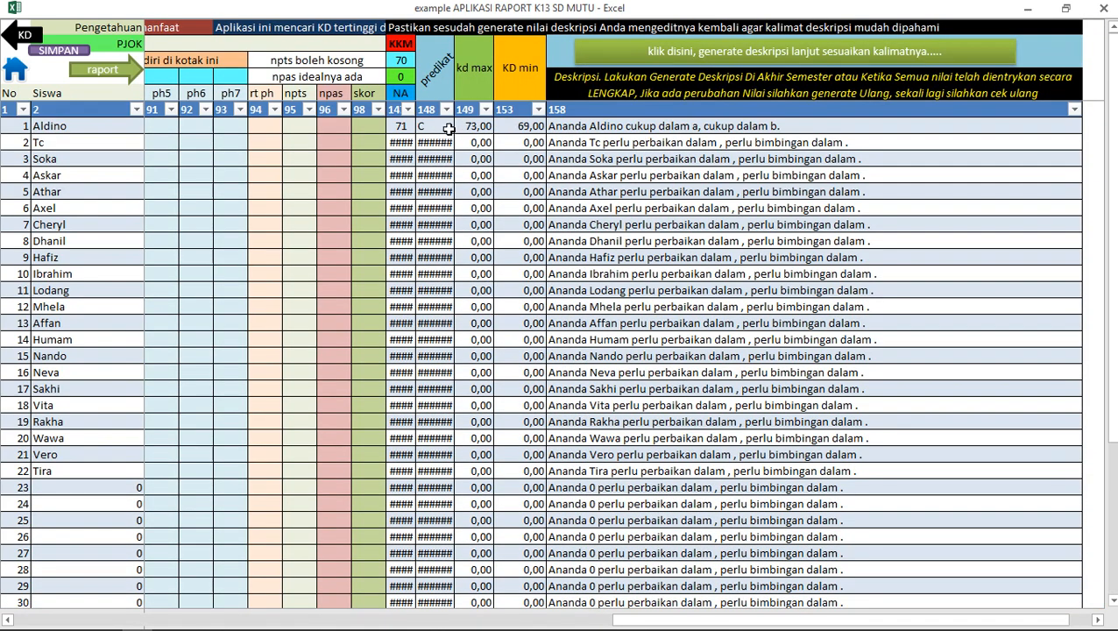
left_click(682, 51)
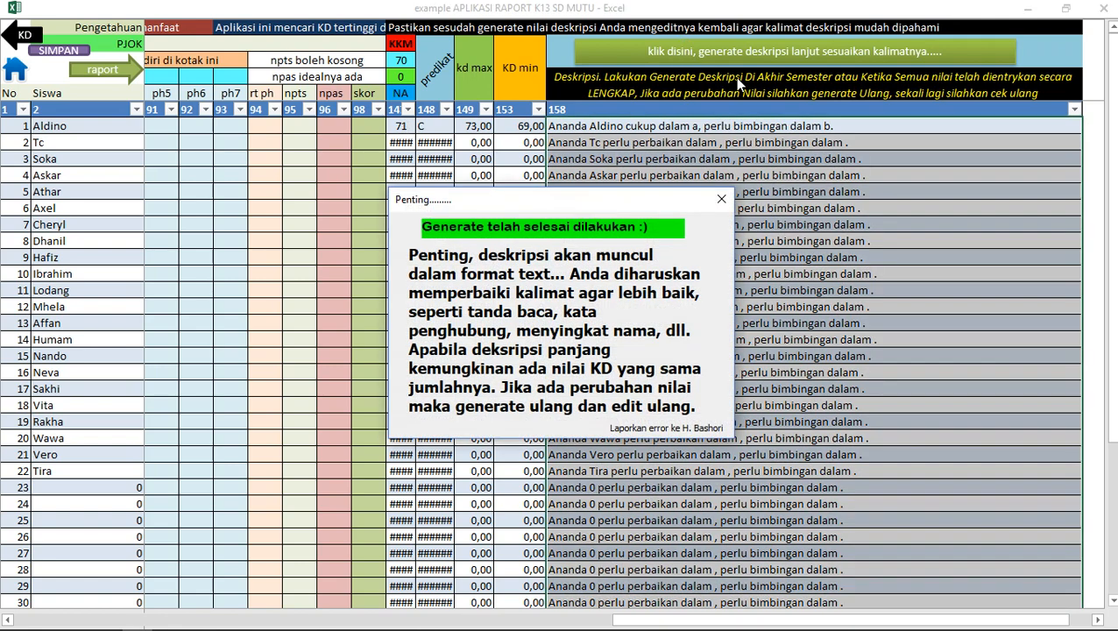
left_click(721, 201)
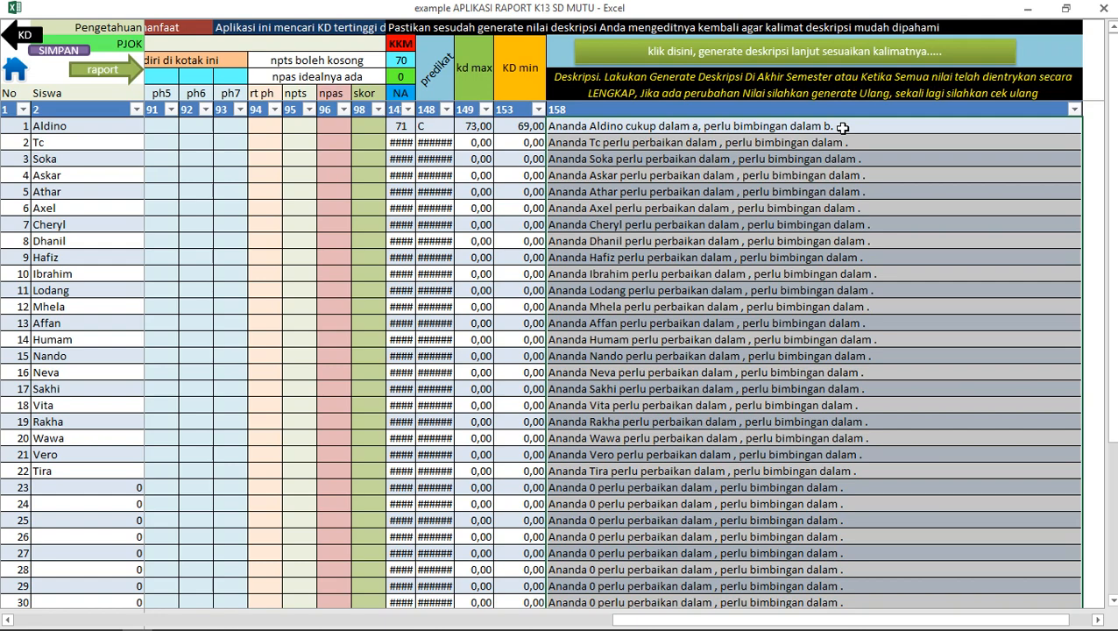
- Clear the first student's ph1 score for KD 3.2, leaving only the KD 3.1 score
scroll(842, 128, "left", 10)
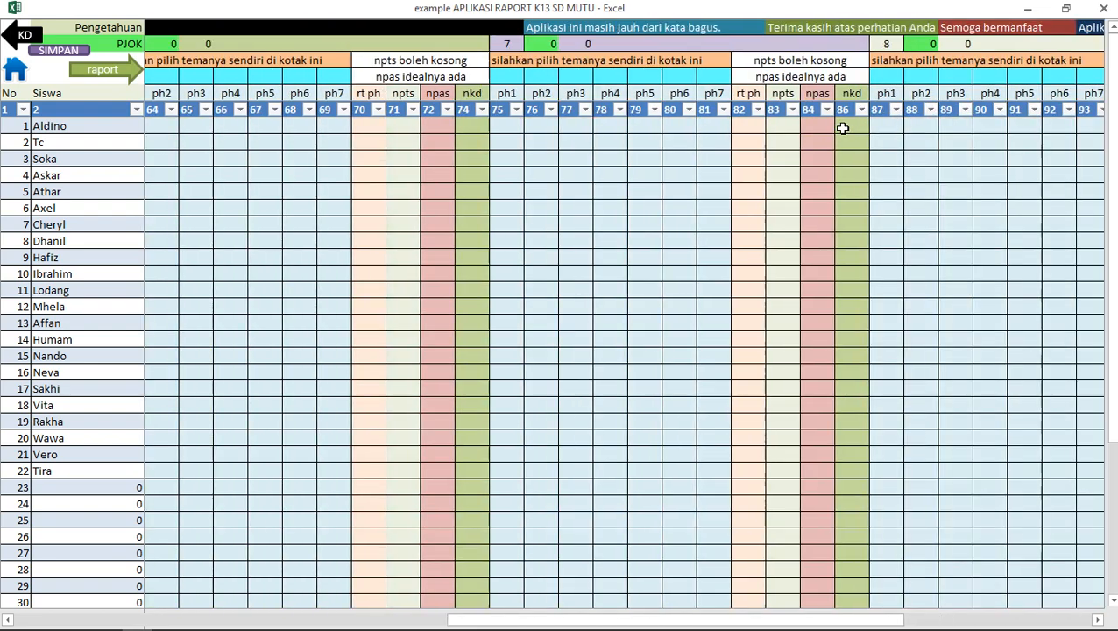
scroll(842, 127, "left", 10)
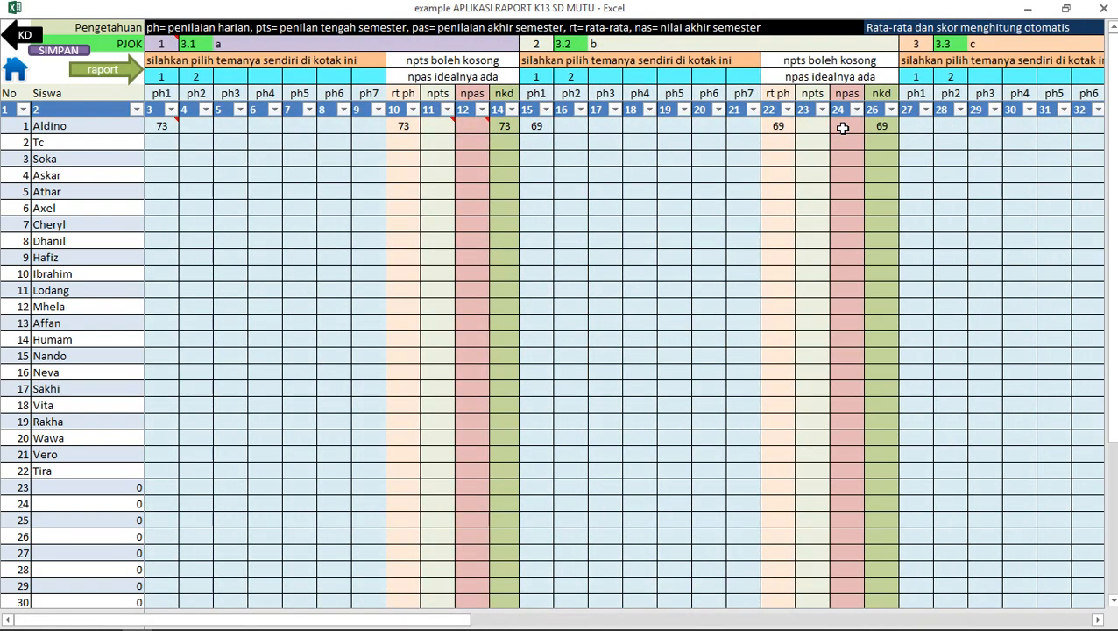
left_click(537, 128)
key("Delete")
- Regenerate the descriptions with only KD 3.1 scored, close the notice and select the first student's description
scroll(257, 141, "right", 15)
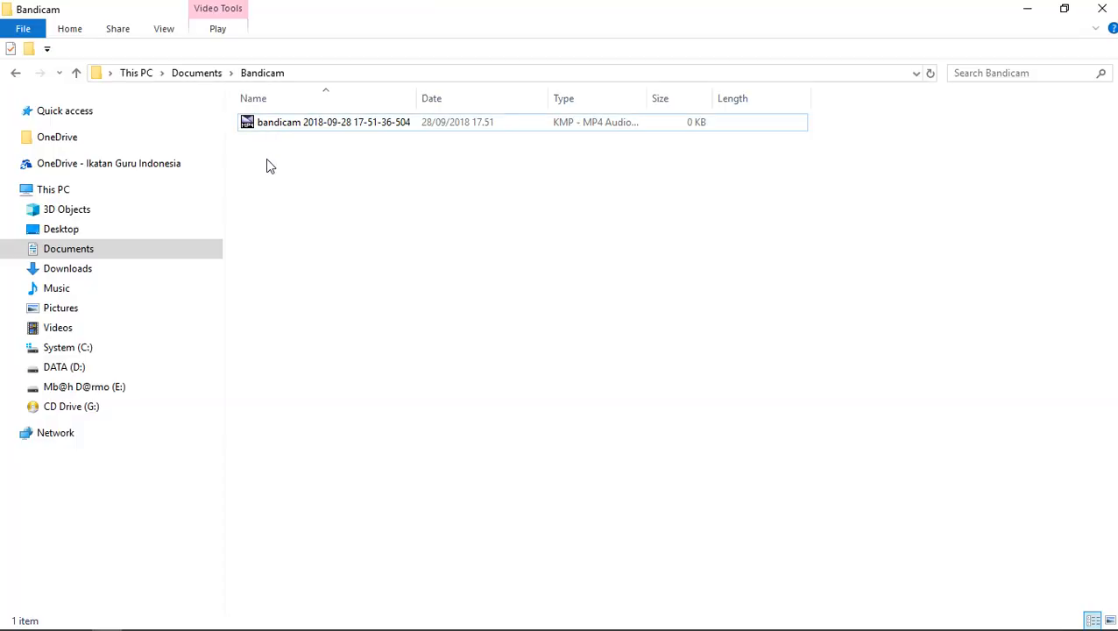
key("alt+Tab")
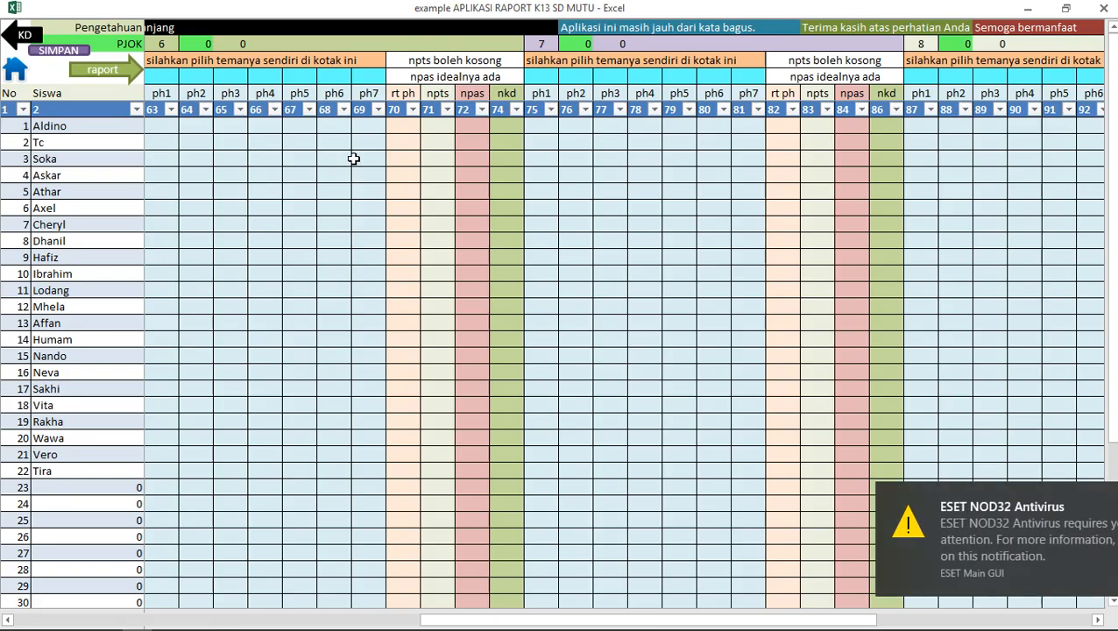
scroll(424, 150, "right", 10)
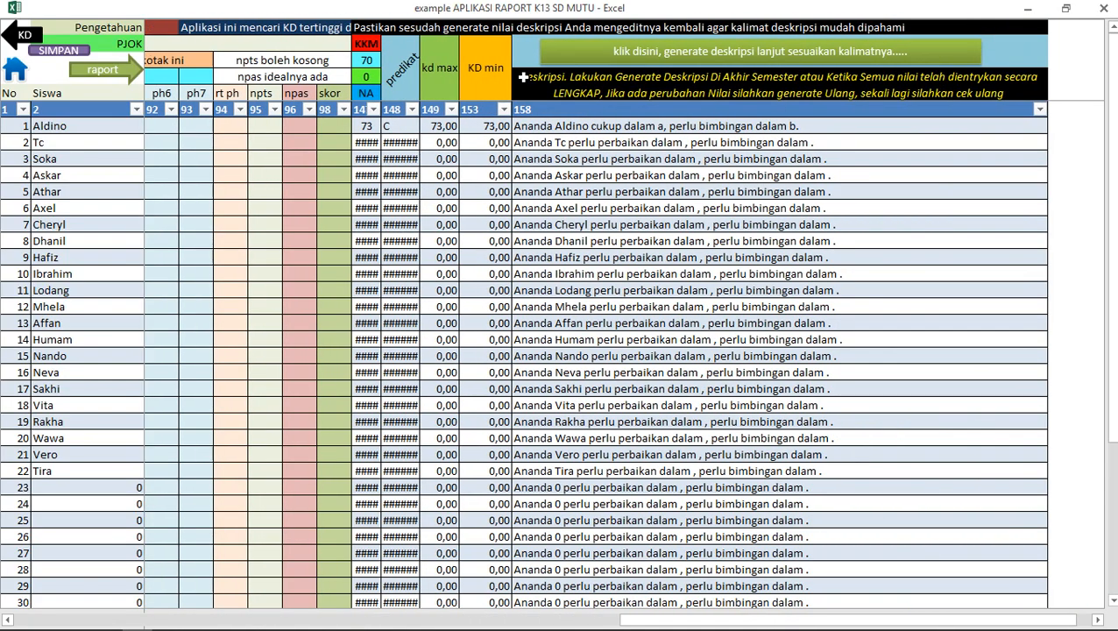
left_click(628, 50)
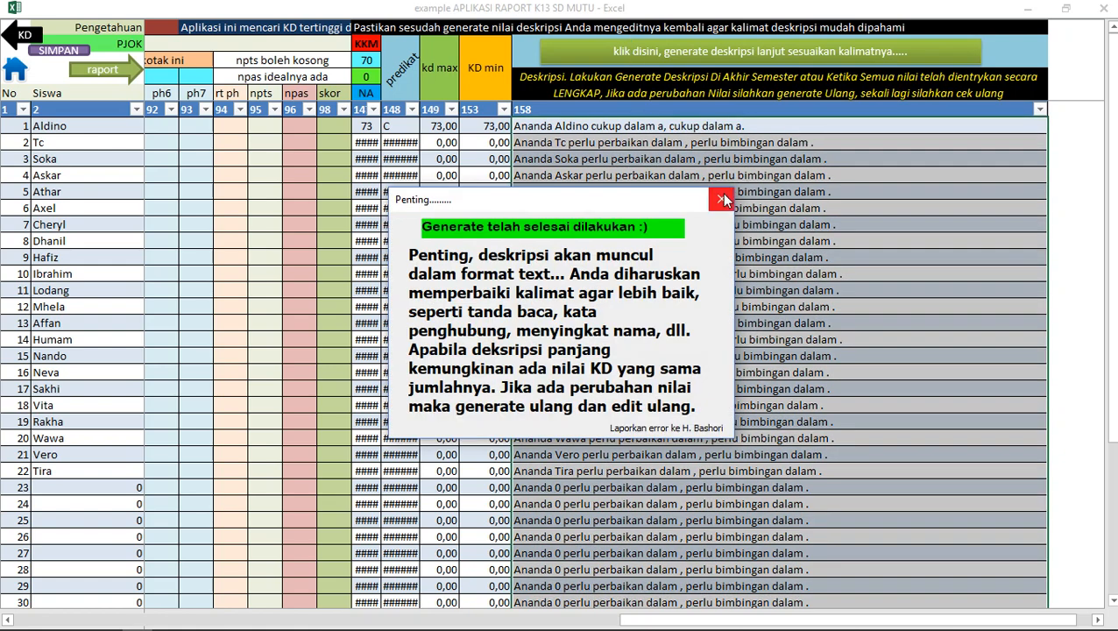
left_click(722, 200)
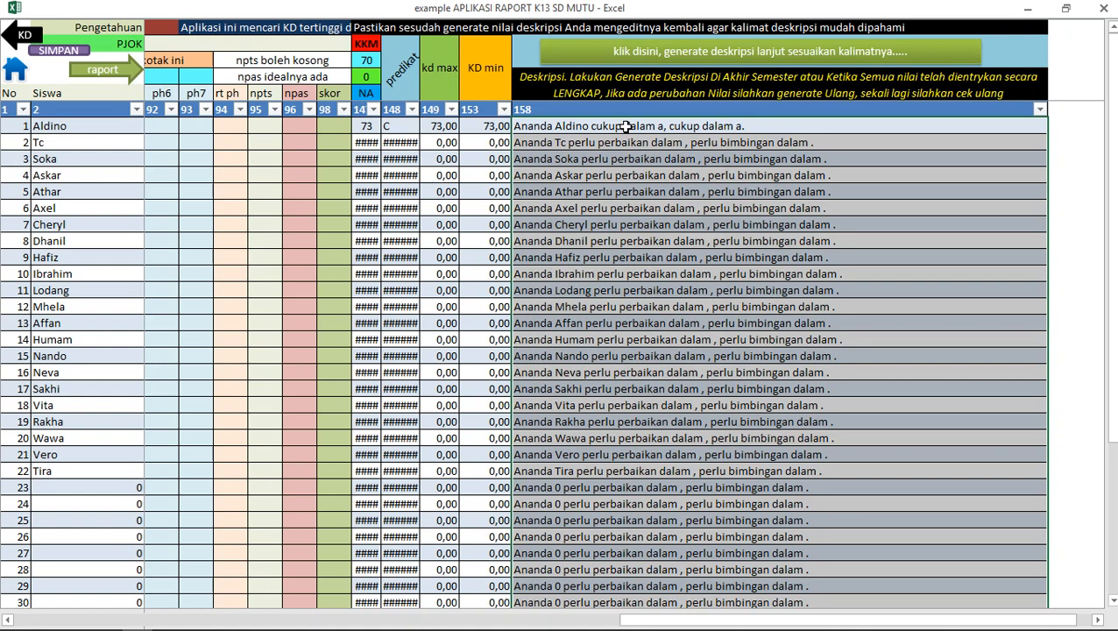
left_click(626, 127)
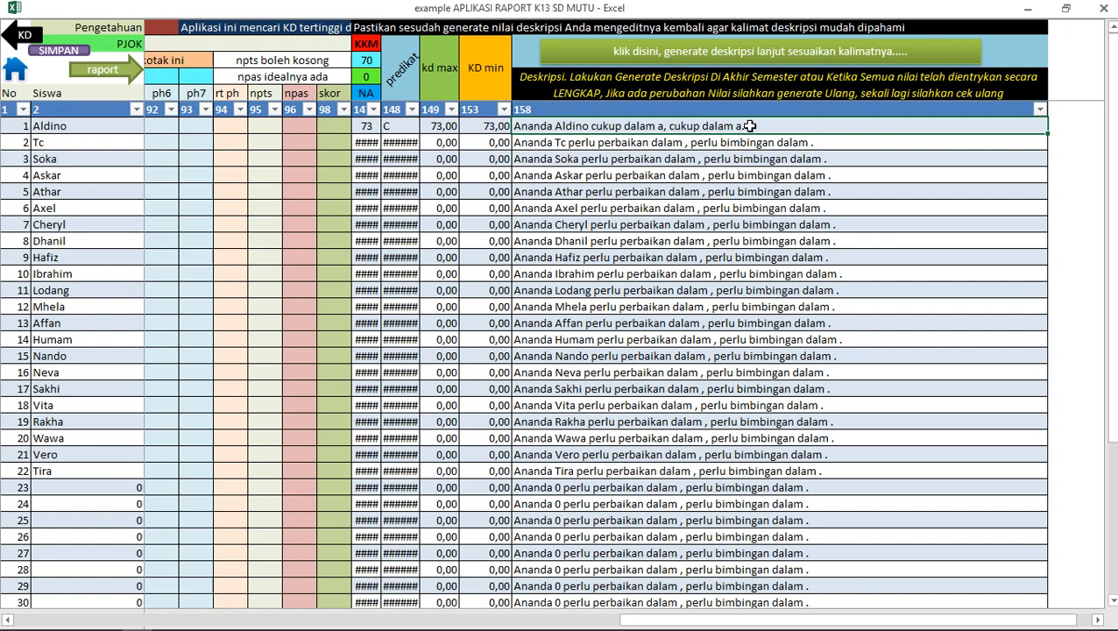
- Enter a ph1 score of 80 for the second student in the KD 3.1 block
scroll(762, 169, "left", 10)
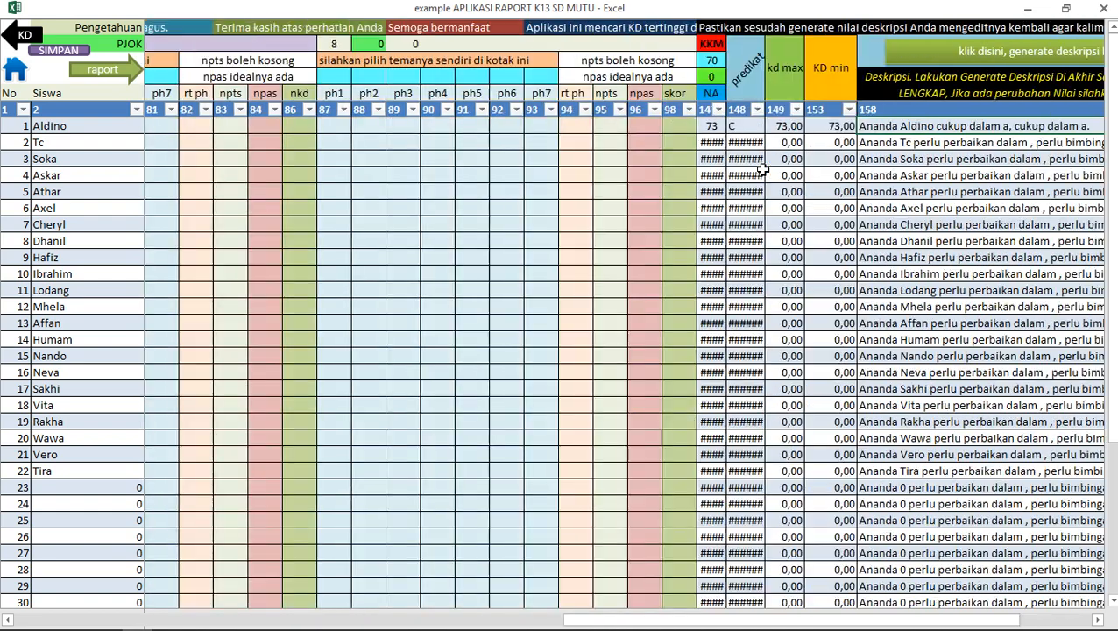
scroll(763, 169, "left", 10)
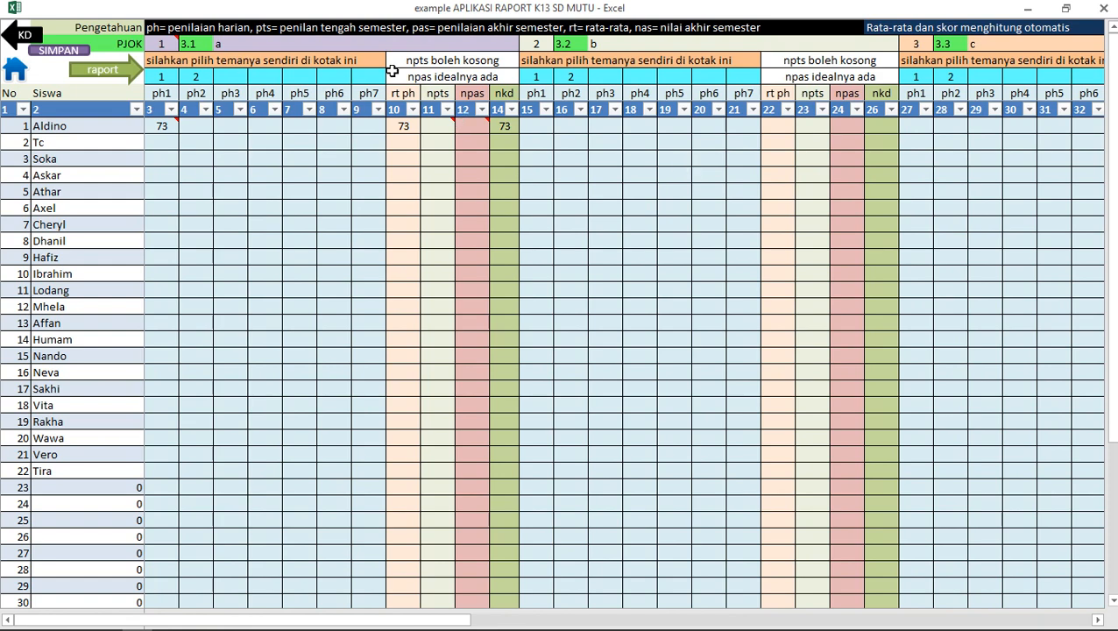
scroll(156, 125, "down", 1)
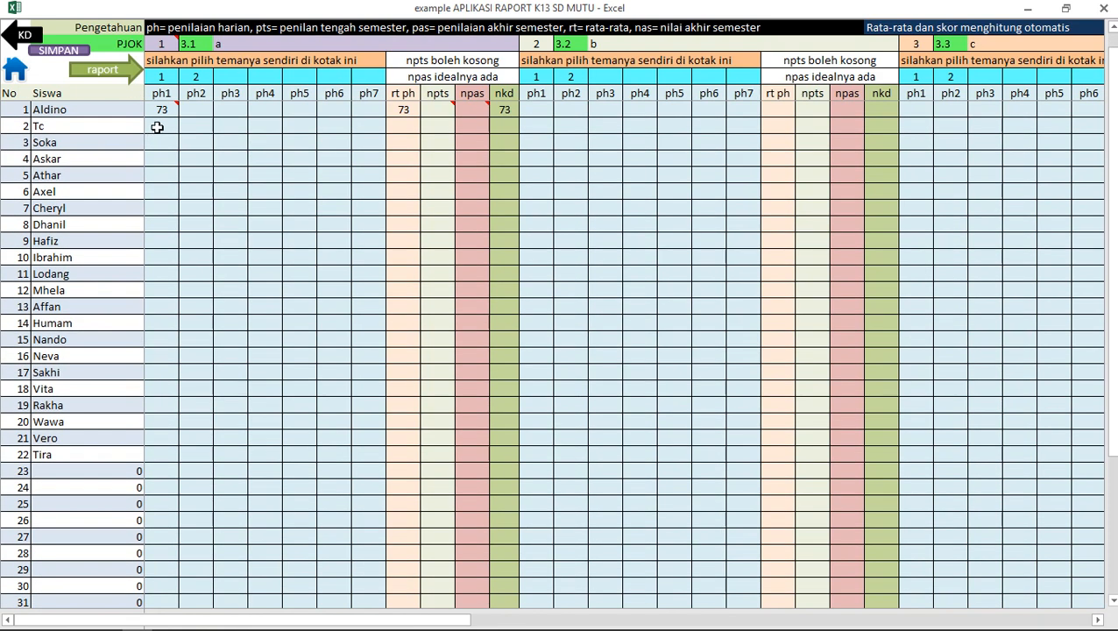
left_click(157, 127)
type("80")
key("Tab")
- Enter a ph1 score of 80 for the second student in the KD 3.2 block
key("Tab")
key("Tab")
key("Tab")
key("Tab")
key("Tab")
key("Tab")
key("Tab")
key("Tab")
key("Tab")
key("Tab")
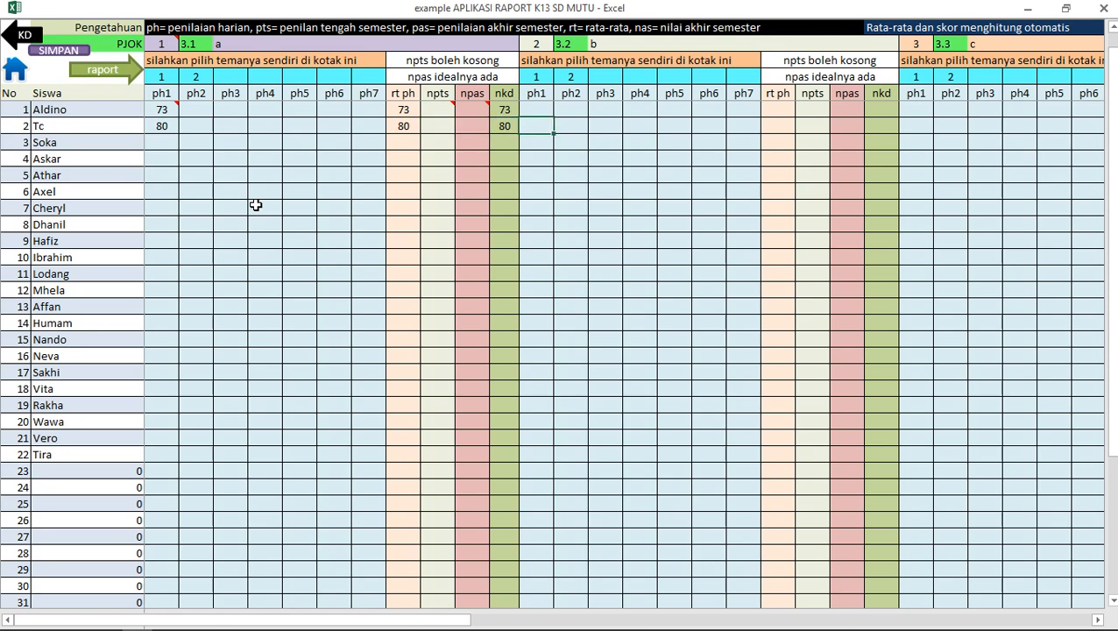
key("shift+Tab")
type("80")
key("Tab")
- Enter a ph1 score of 80 for the second student in the KD 3.3 block
key("Tab")
key("Tab")
key("Tab")
key("Tab")
key("Tab")
key("Tab")
key("Tab")
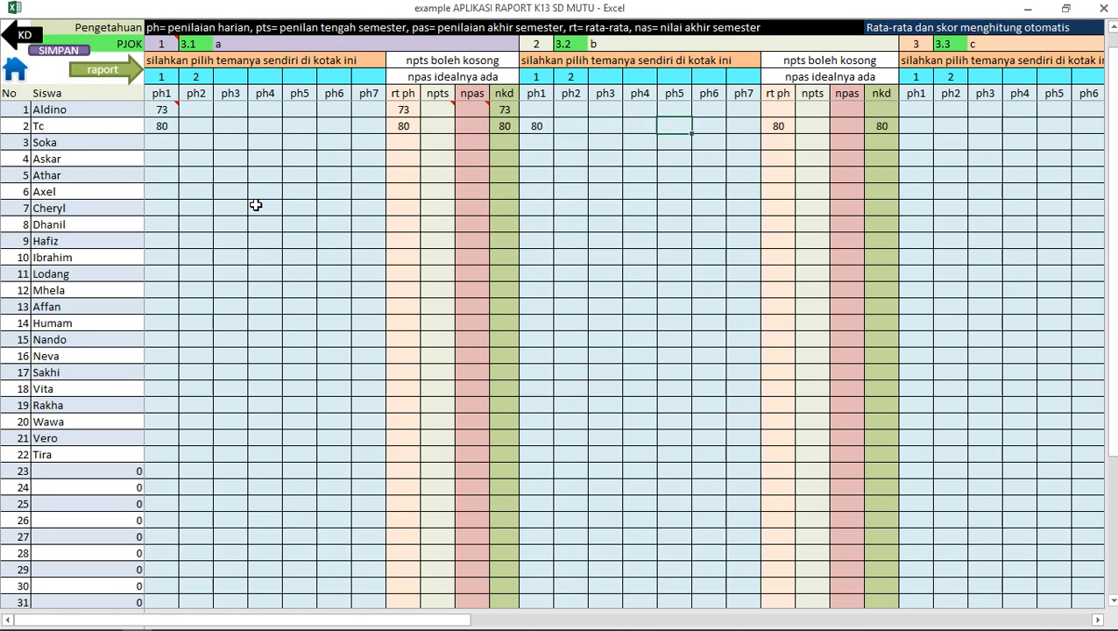
key("Tab")
key("Tab")
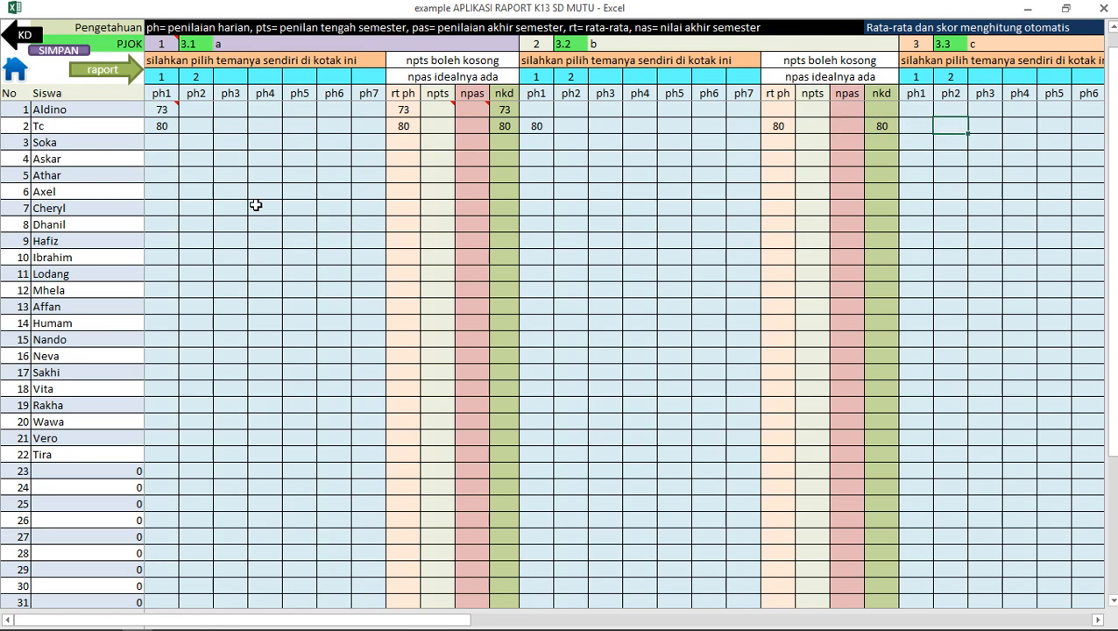
key("shift+Tab")
type("80")
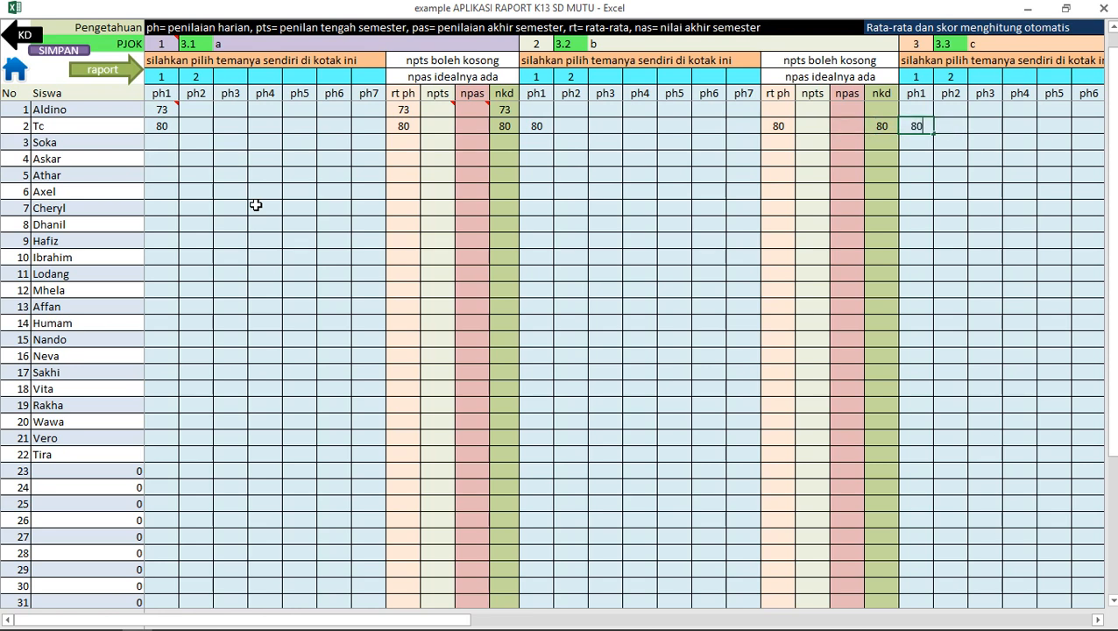
key("Return")
- Regenerate the descriptions with the second student's three KD scores entered, close the notice and select the third student's description
key("Up")
key("ctrl+End")
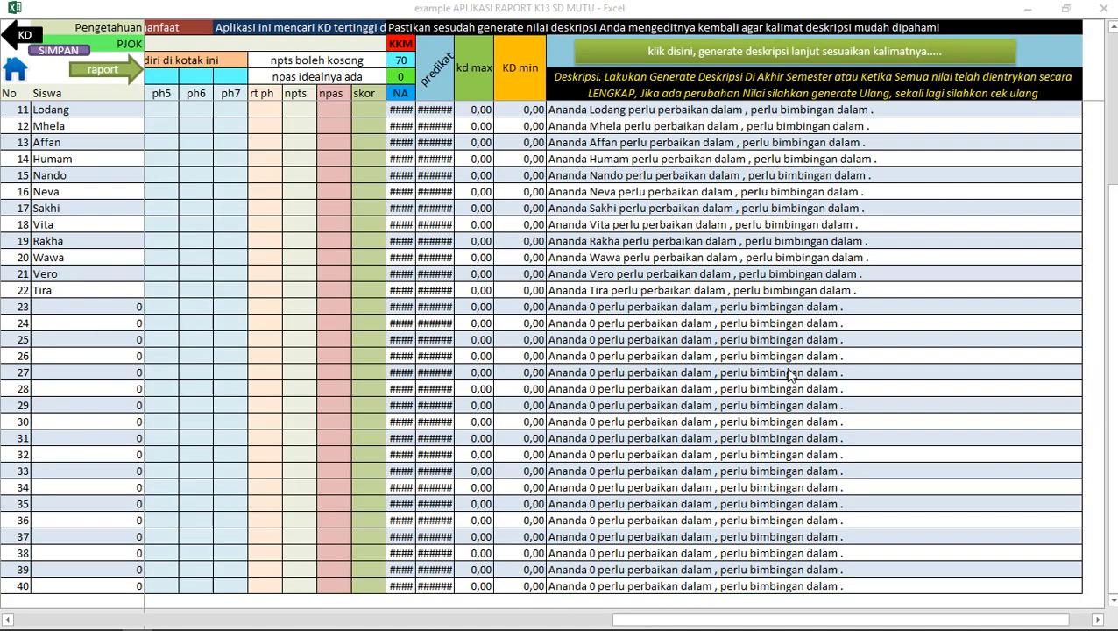
scroll(775, 361, "up", 4)
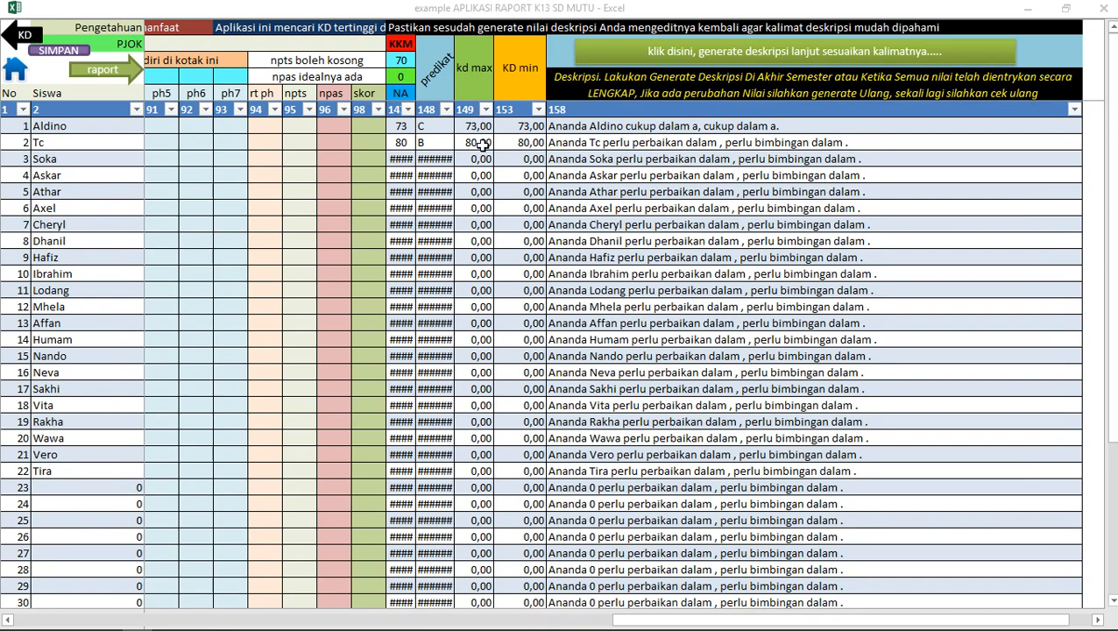
left_click(700, 50)
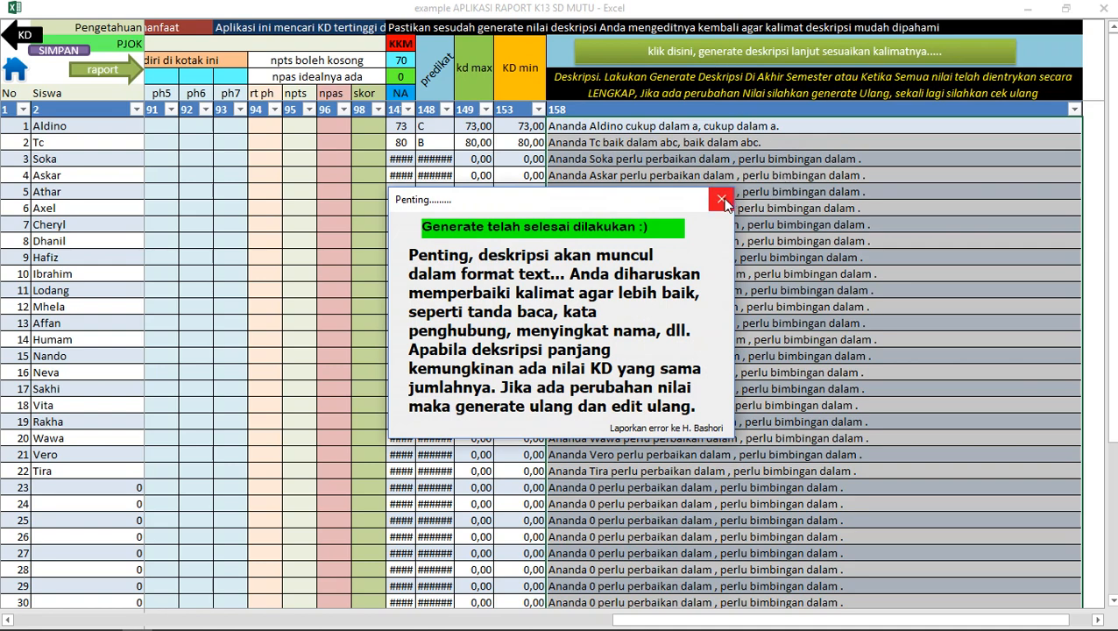
left_click(722, 200)
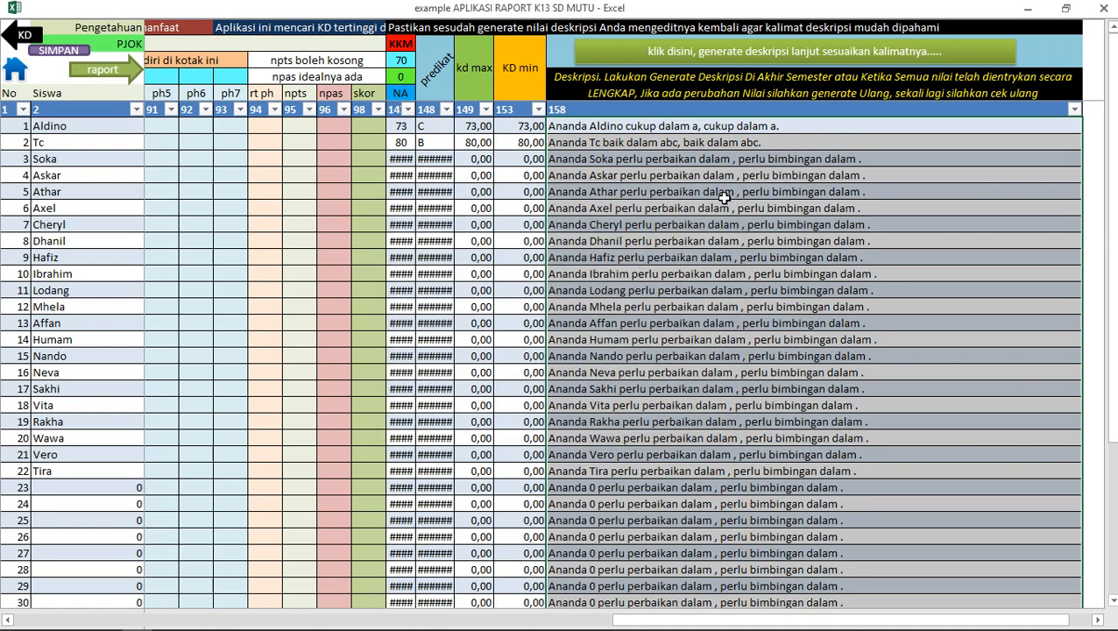
left_click(564, 158)
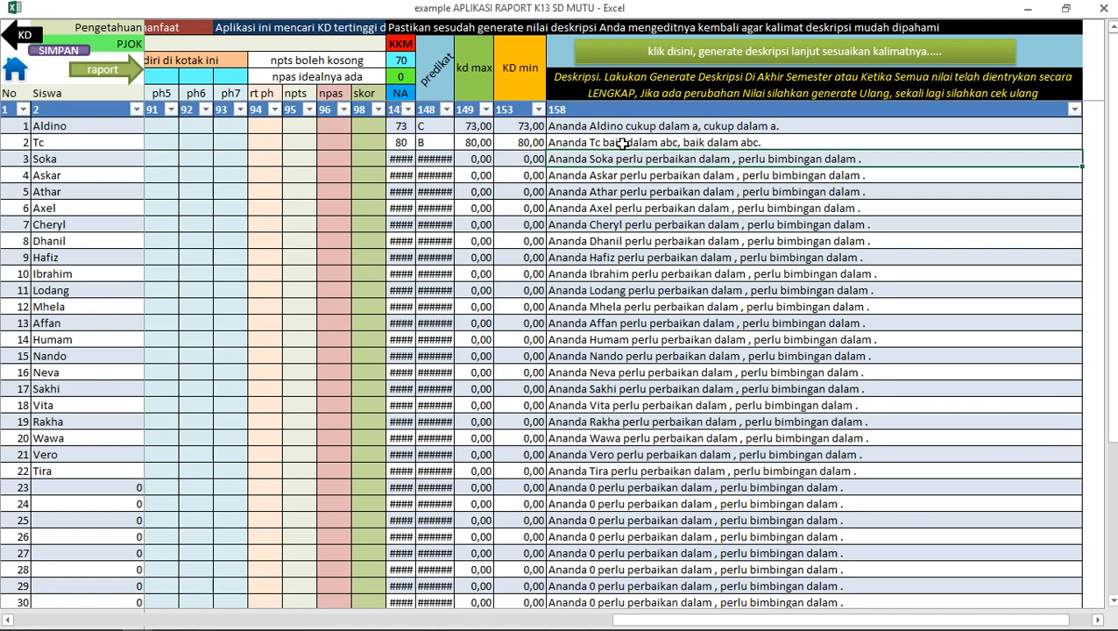
- Enter ph1 scores for the third student: 85 for KD 3.1, 85 for KD 3.2 and 84 for KD 3.3
scroll(621, 143, "left", 15)
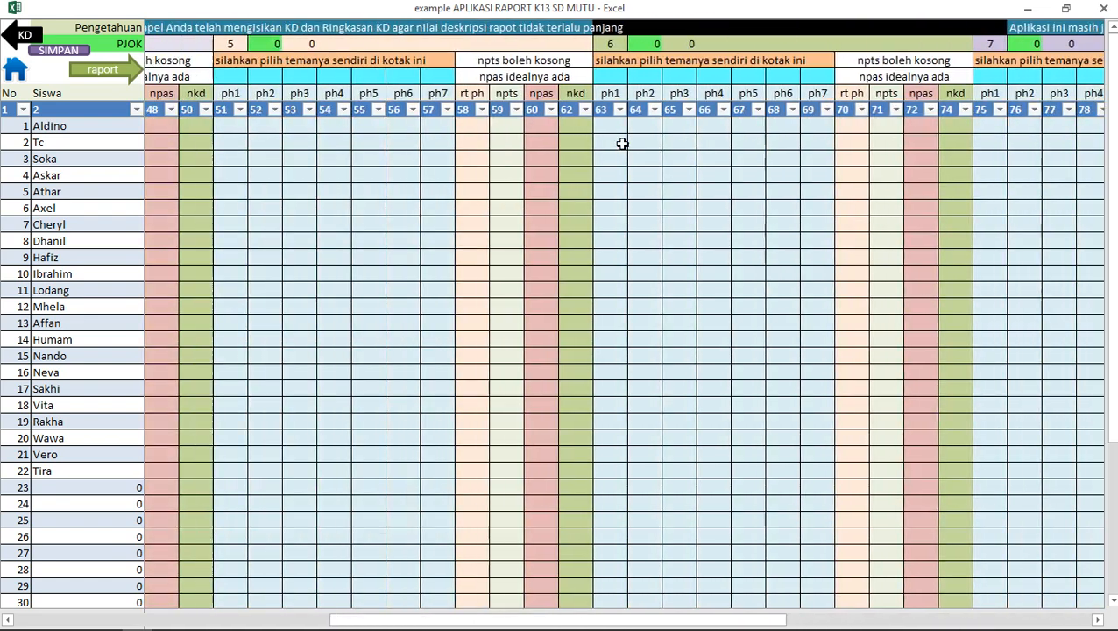
scroll(622, 143, "left", 10)
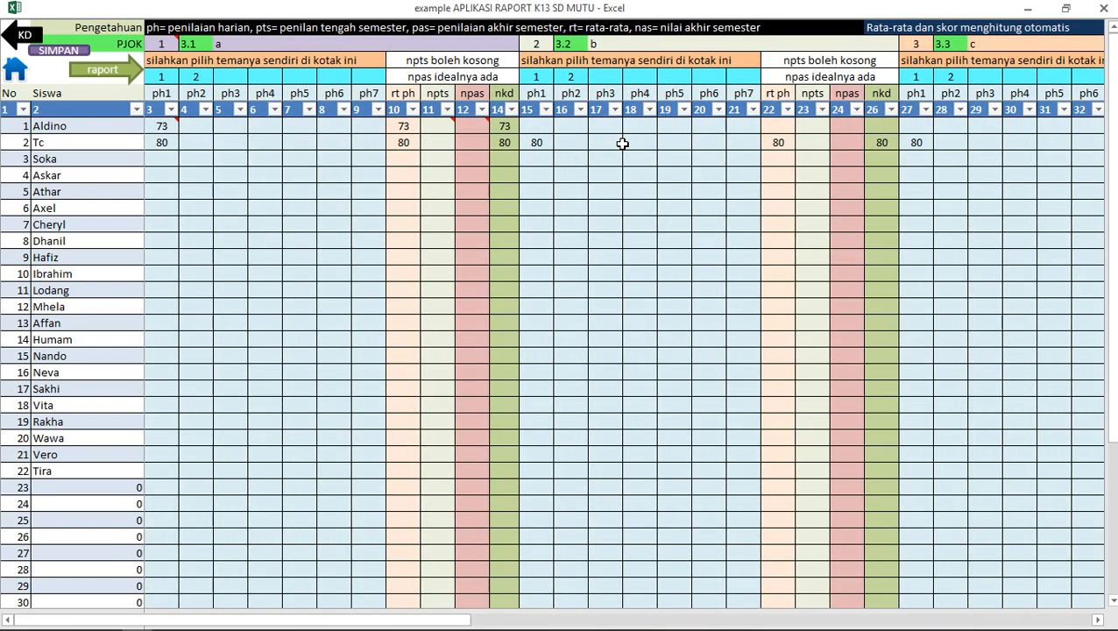
left_click(163, 157)
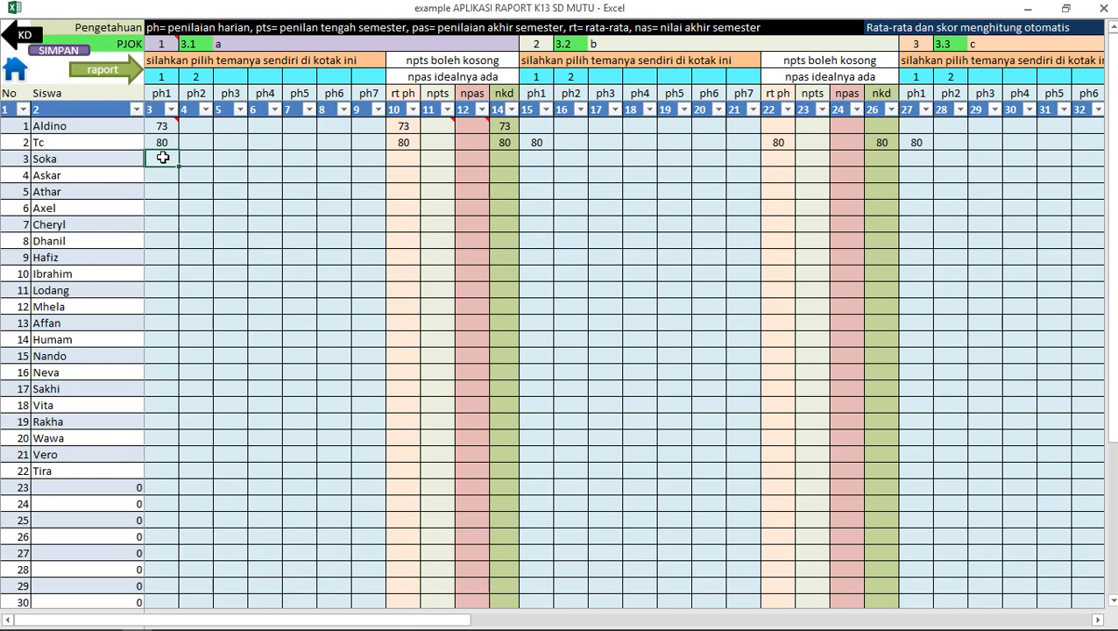
type("85")
left_click(538, 159)
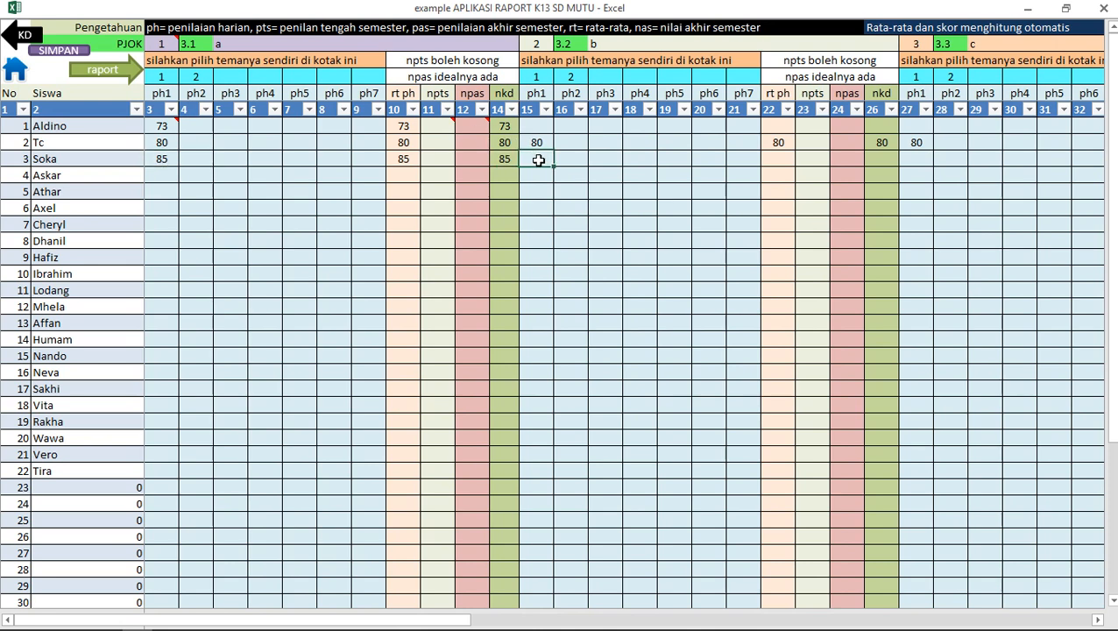
type("85")
left_click(918, 161)
type("85")
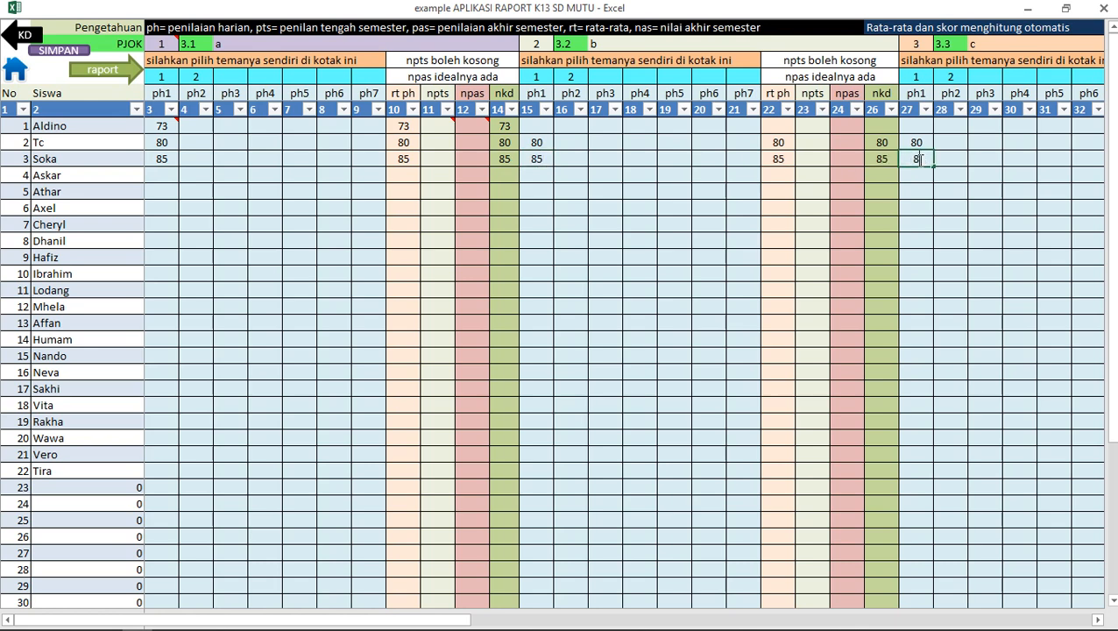
- Regenerate the descriptions with the third student's scores included, close the notice and check the third student's description
key("ctrl+End")
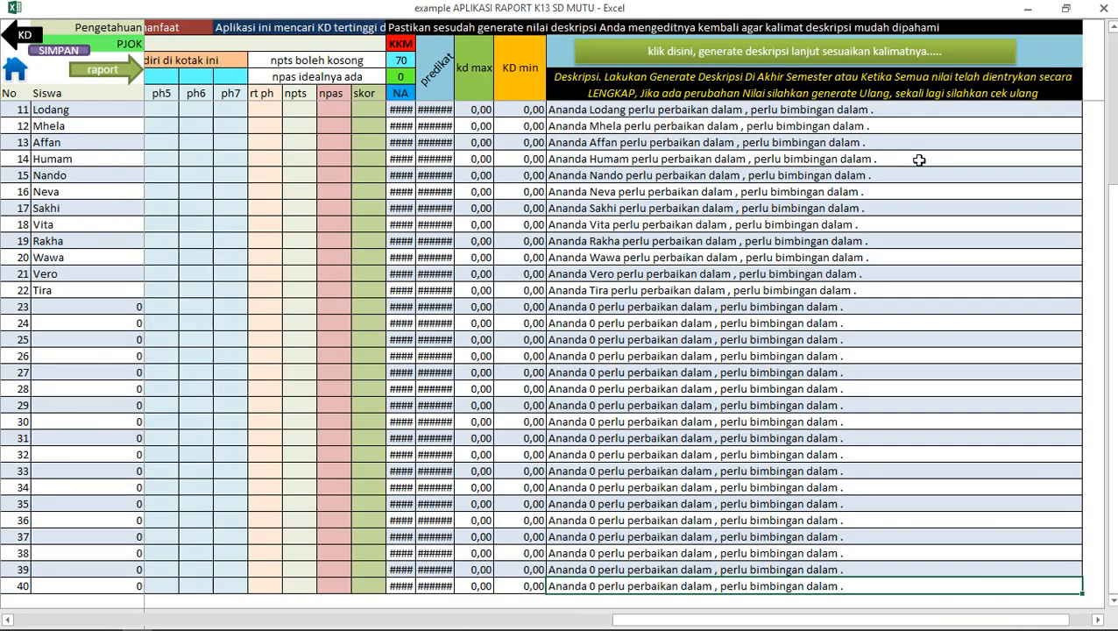
scroll(919, 160, "up", 4)
left_click(856, 55)
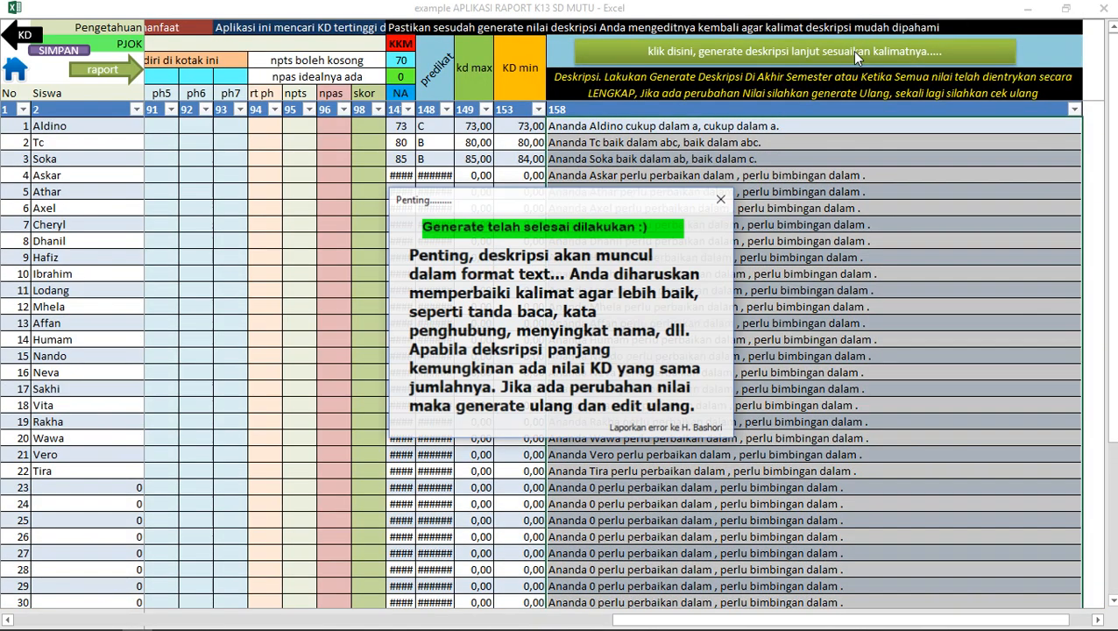
left_click(722, 199)
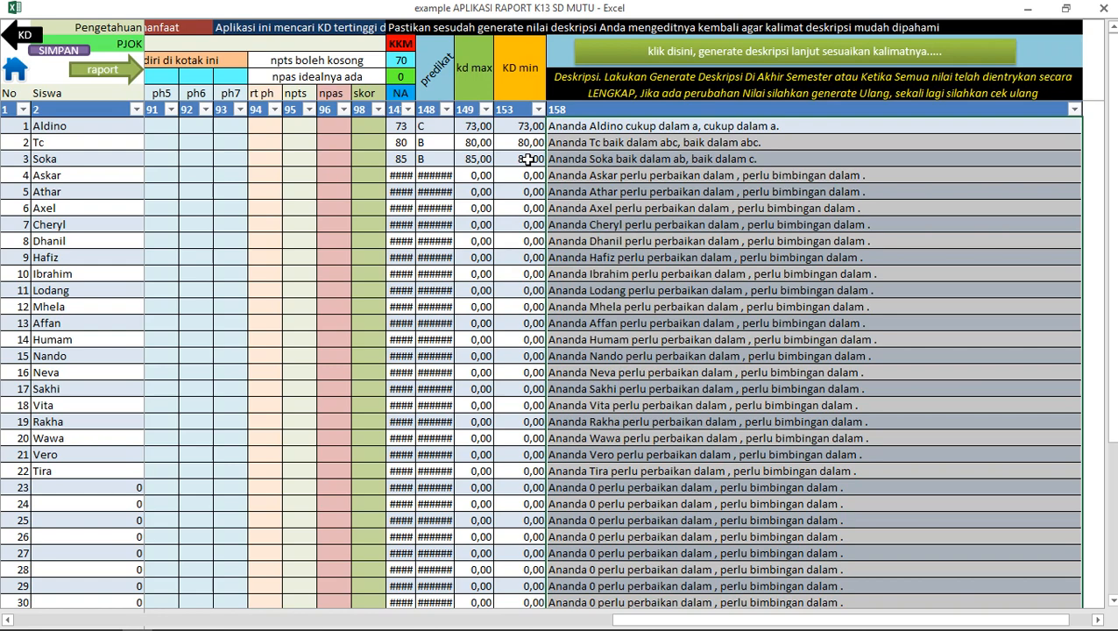
left_click(642, 165)
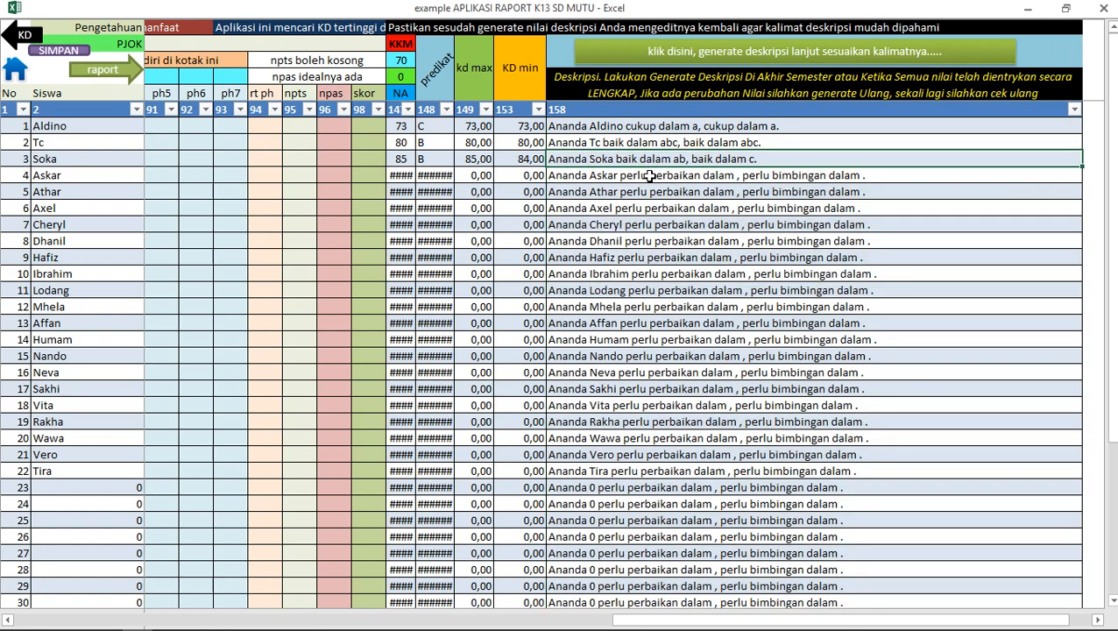
left_click(648, 176)
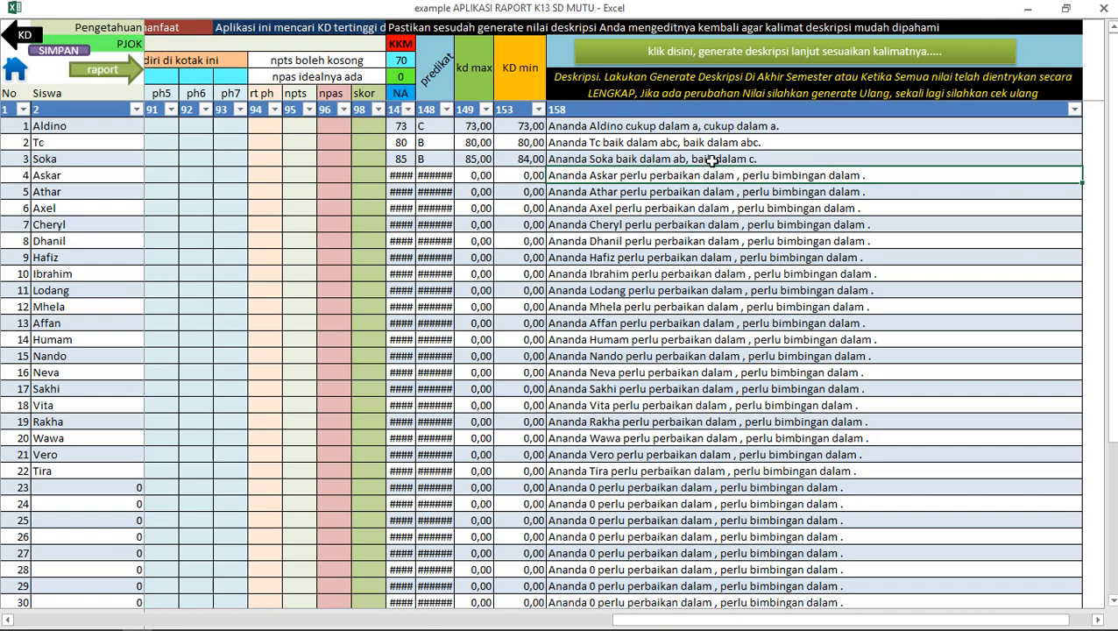
- Change the third student's ph1 score in the KD 3.3 block to 70
key("ctrl+Home")
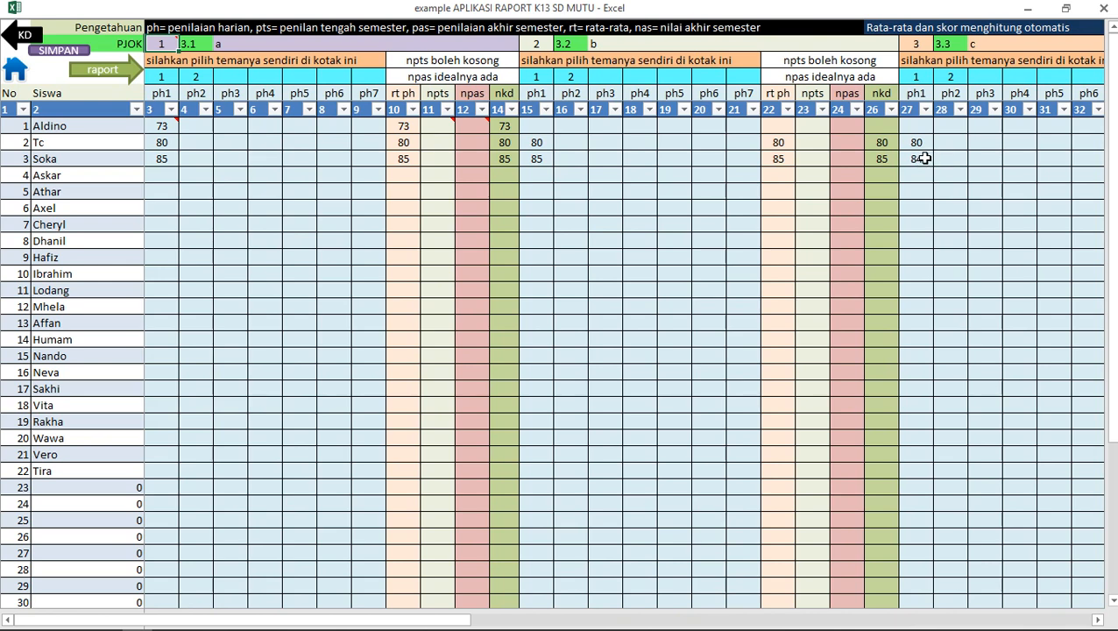
left_click(918, 159)
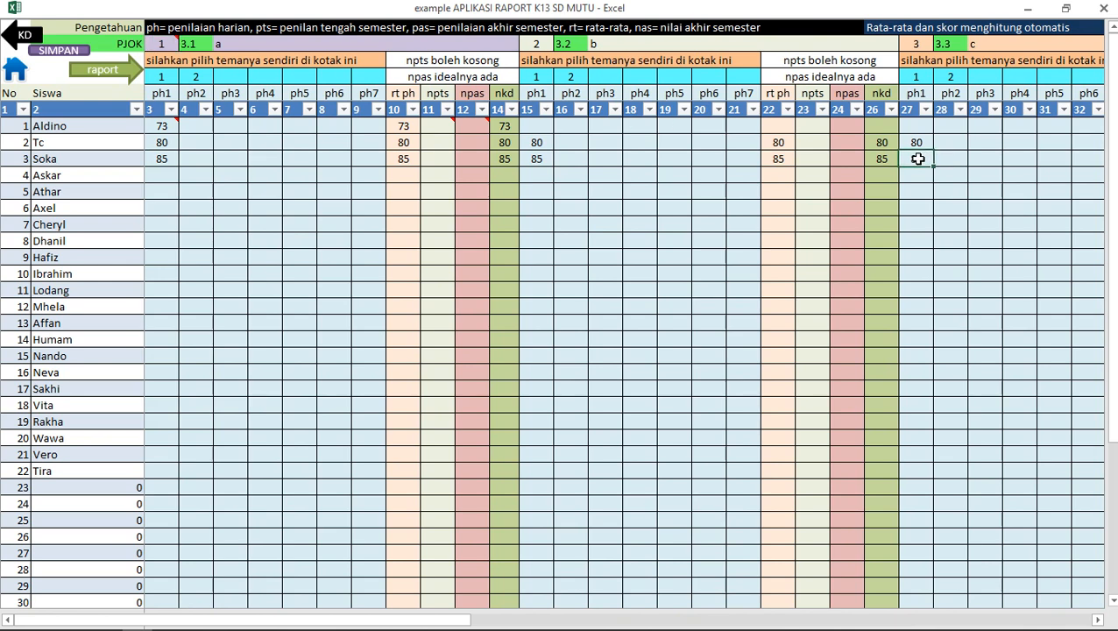
type("70")
key("Return")
- Regenerate the descriptions using the lowered KD 3.3 score, close the notice and review the first three students' descriptions
key("ctrl+End")
left_click(839, 52)
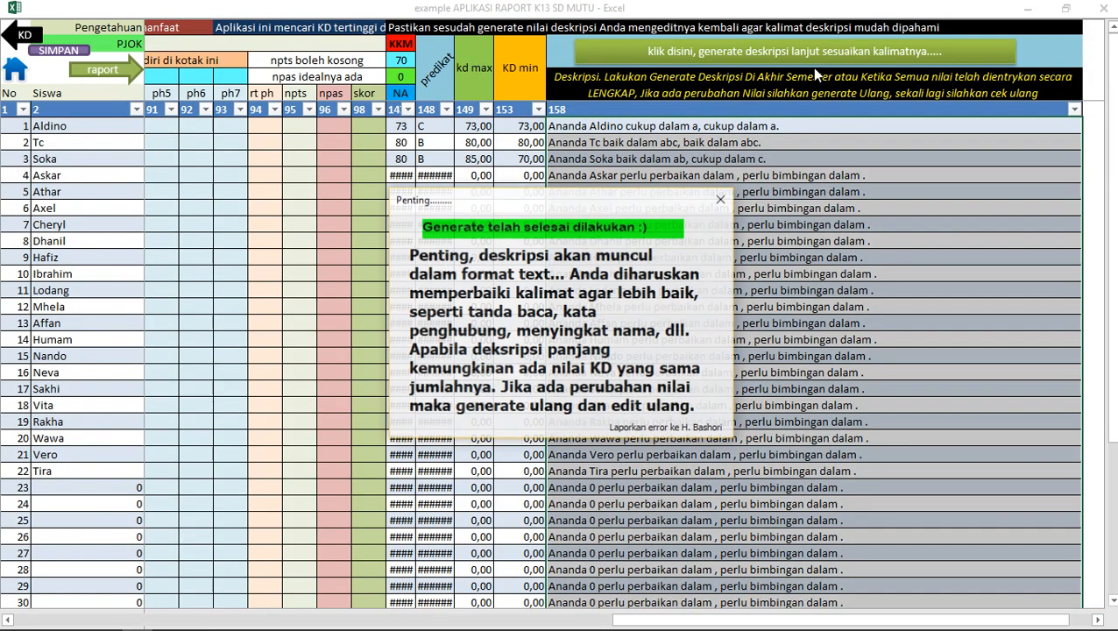
left_click(721, 195)
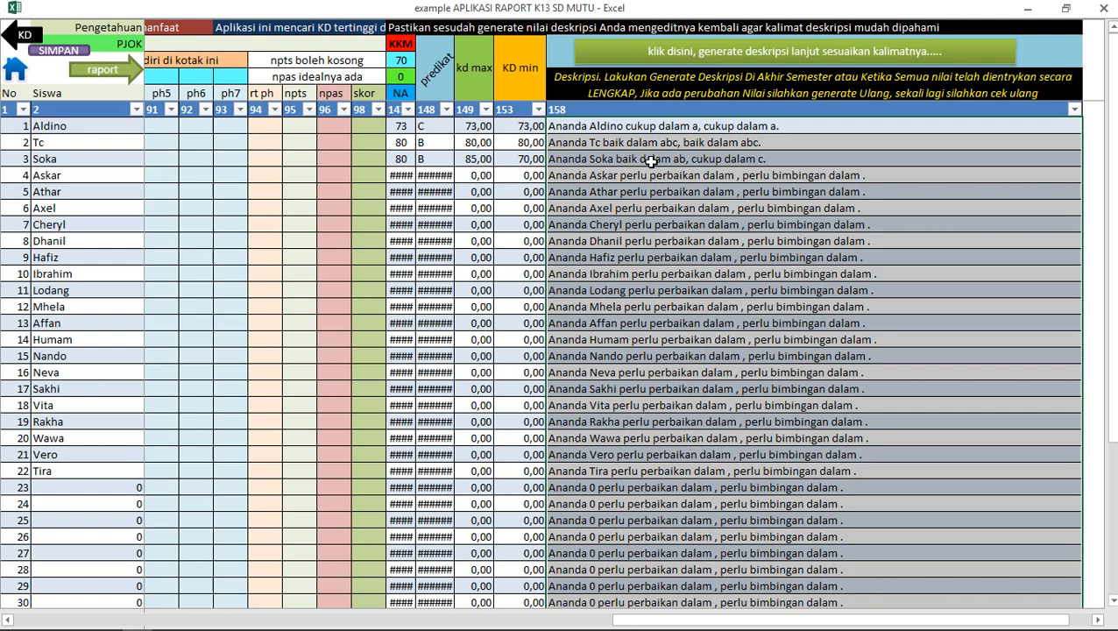
left_click(729, 161)
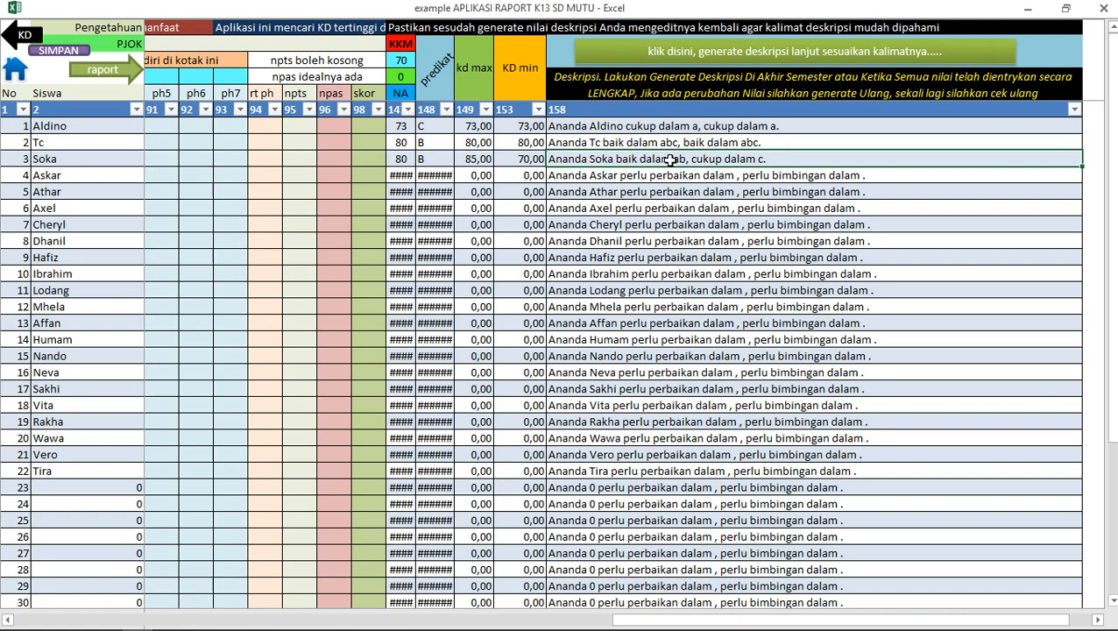
left_click(745, 143)
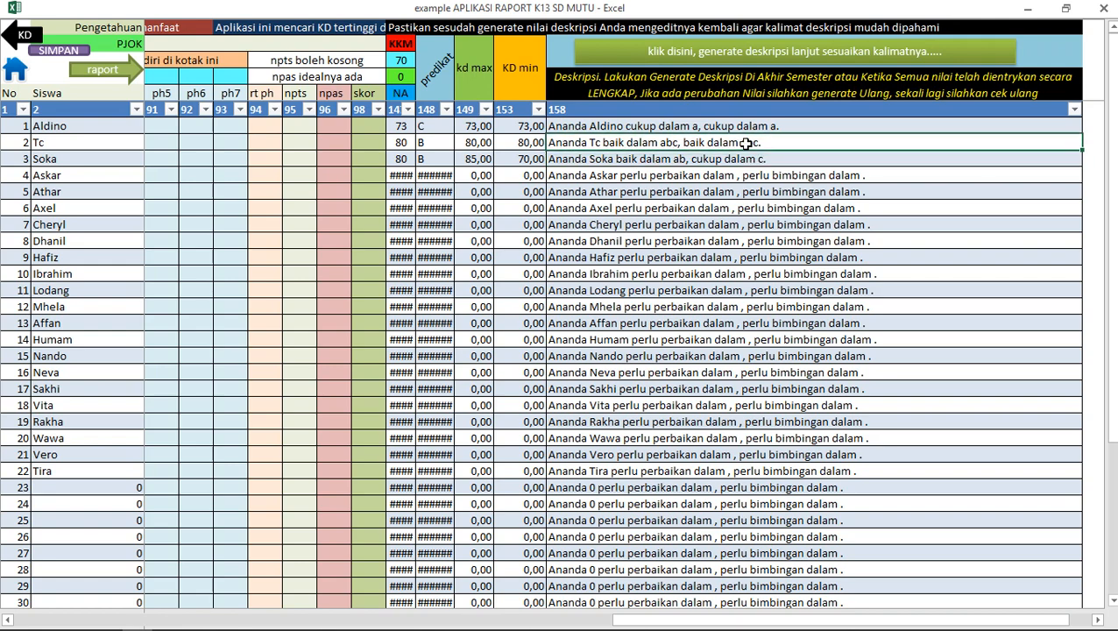
left_click(753, 125)
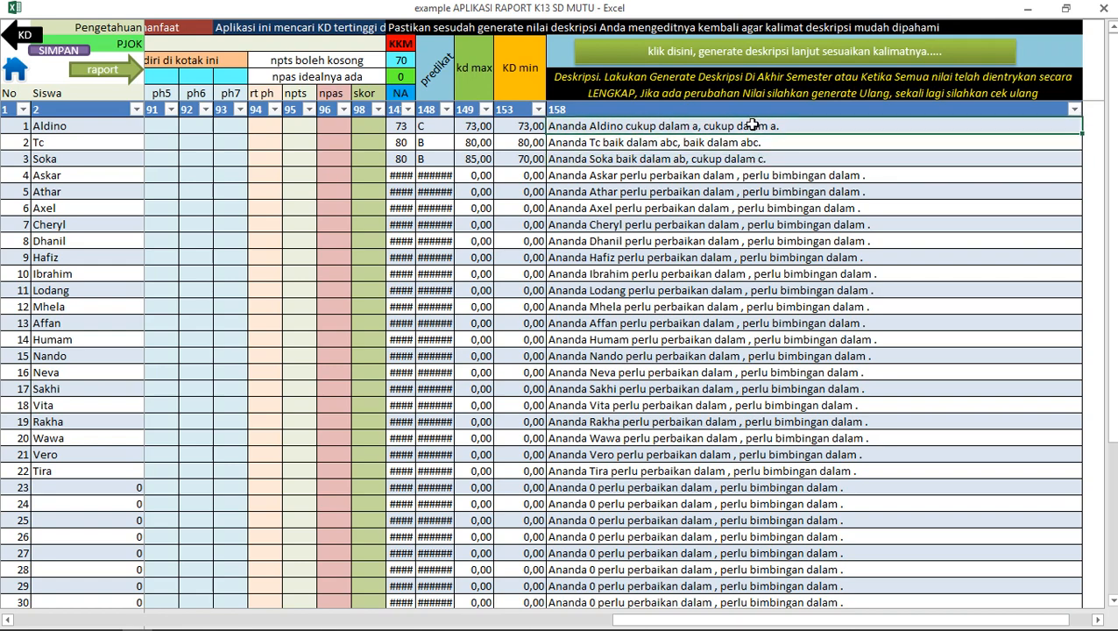